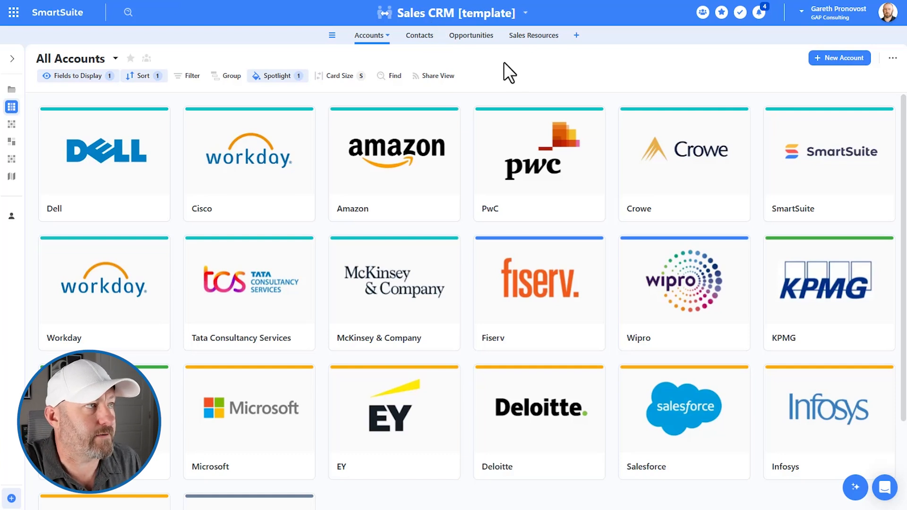
# Step: Open the Account List view and show which fields are displayed in it
pyautogui.moveTo(16, 139)
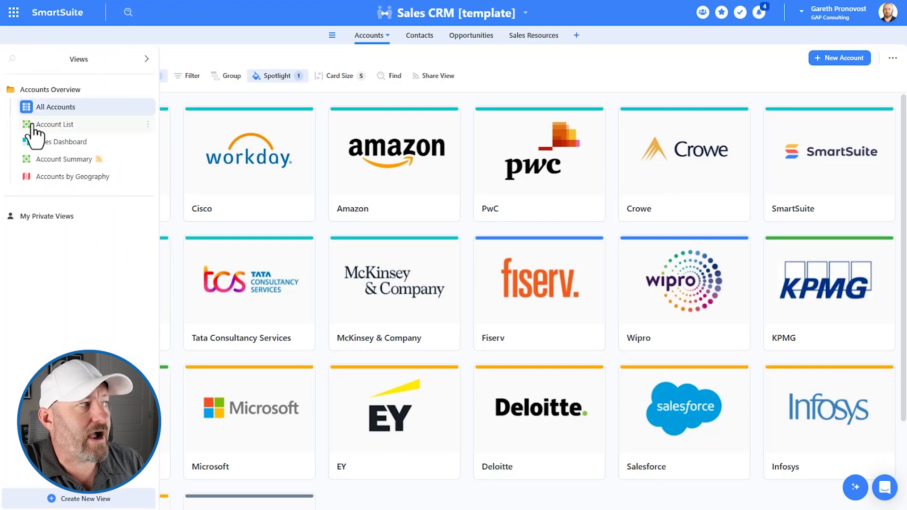
pyautogui.click(32, 126)
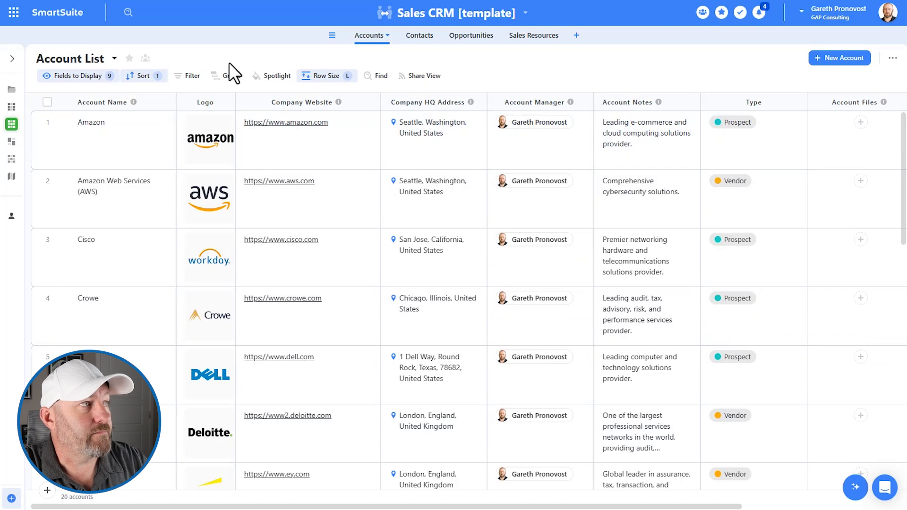
pyautogui.click(78, 76)
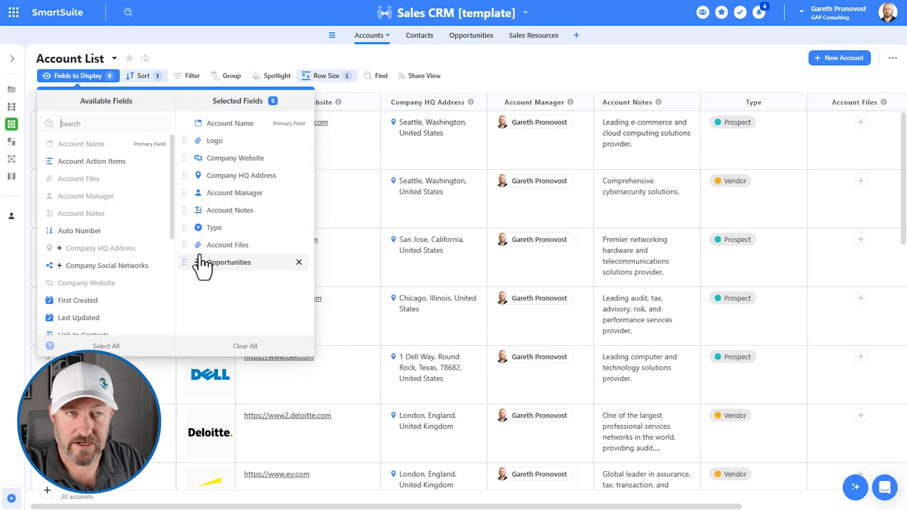
# Step: Examine the Opportunities table's estimated values and linked accounts, and collapse the Outside Sales group
pyautogui.click(464, 35)
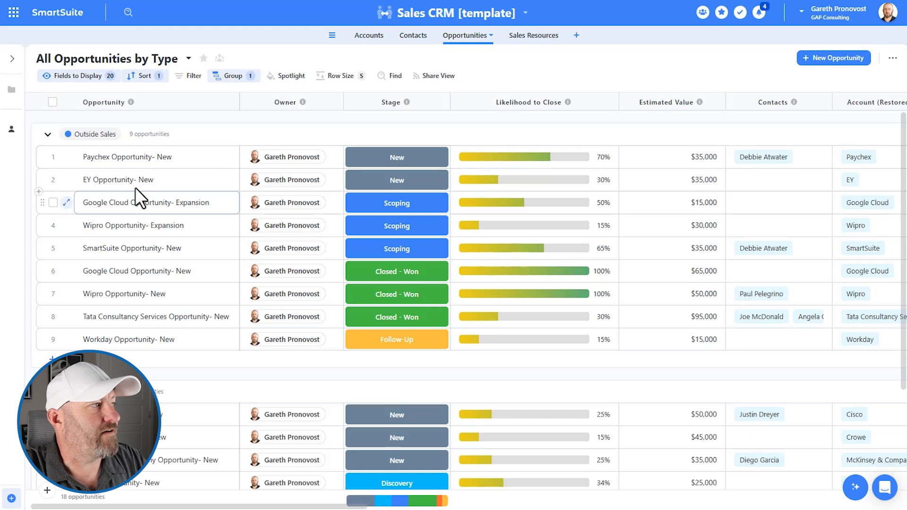
pyautogui.click(167, 158)
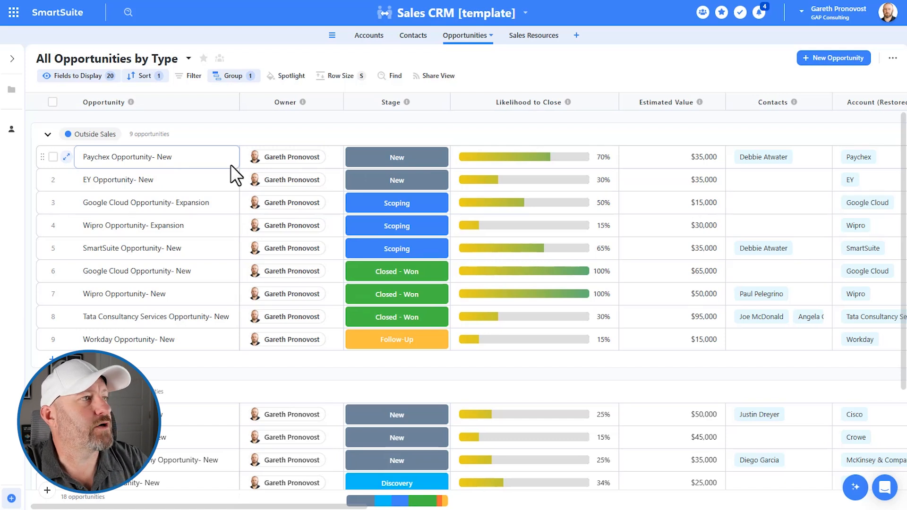
pyautogui.hscroll(3, 520, 321)
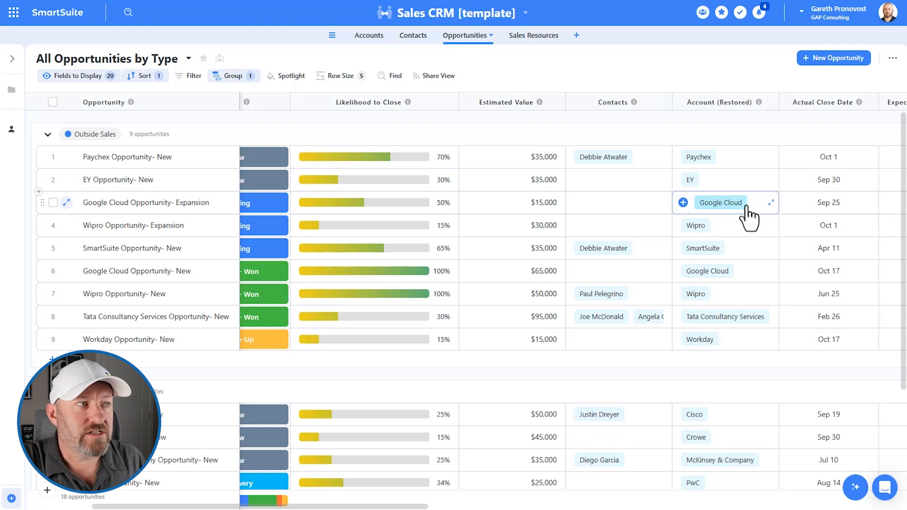
pyautogui.click(512, 208)
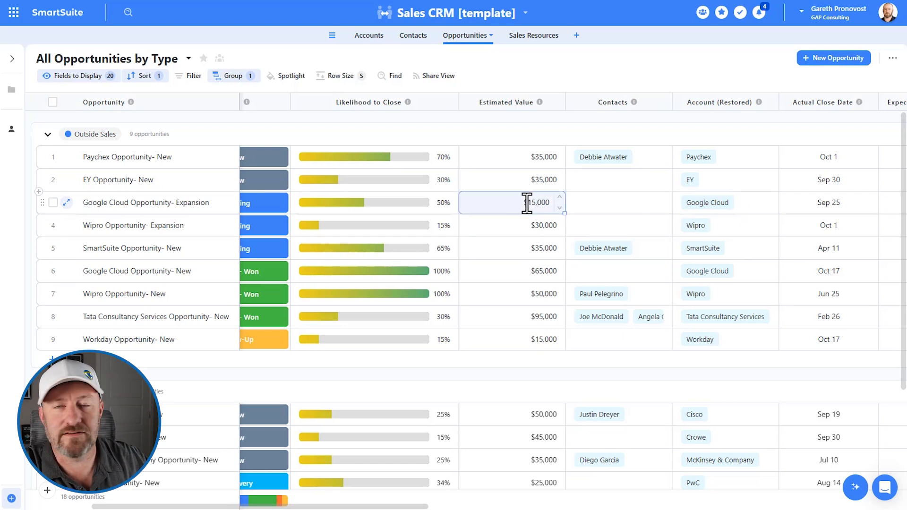
pyautogui.click(511, 270)
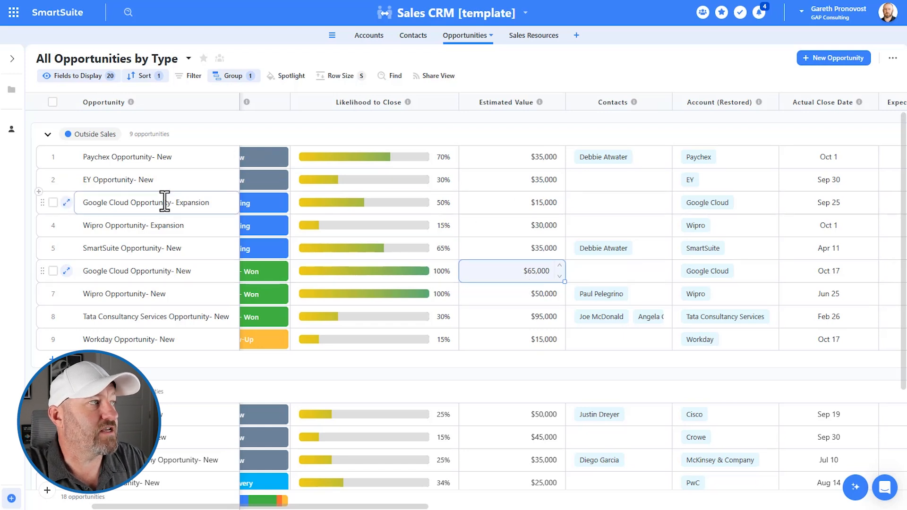
pyautogui.hscroll(-3, 164, 201)
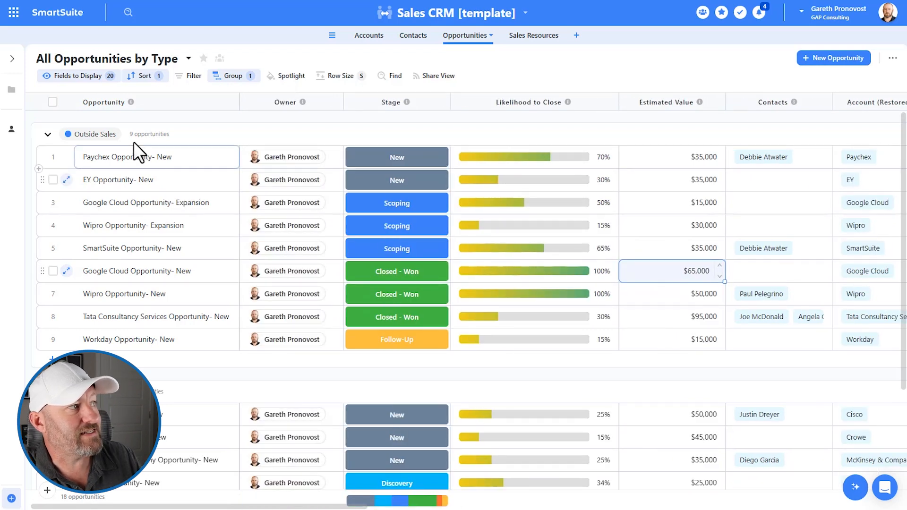
pyautogui.click(100, 130)
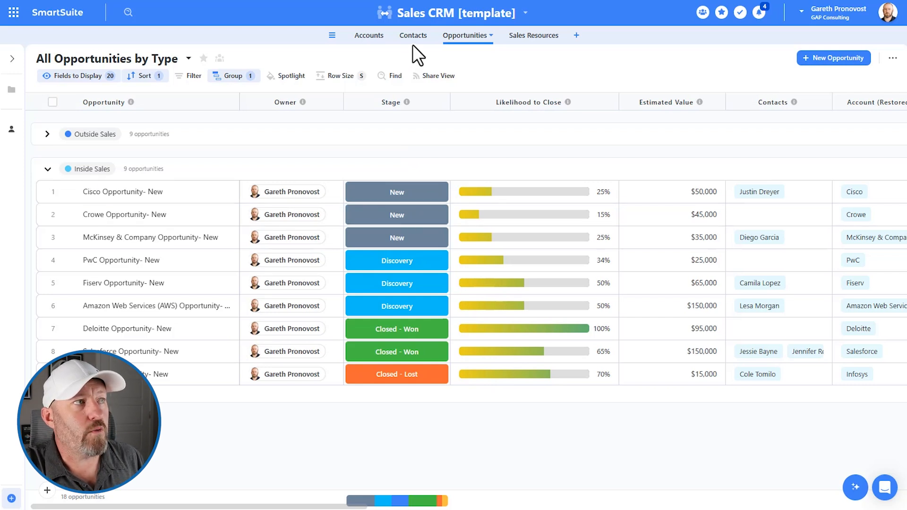
# Step: Return to the Account List of the Accounts table and create a new Formula field
pyautogui.click(373, 41)
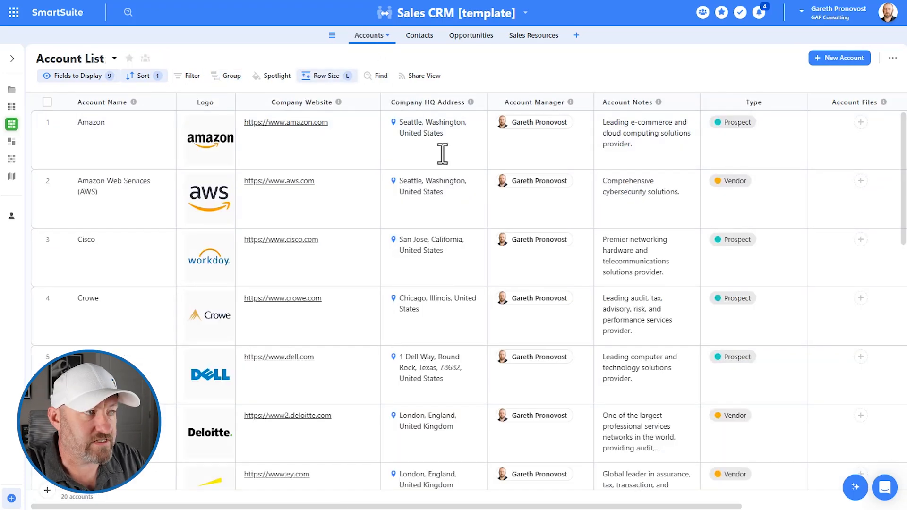
pyautogui.hscroll(5, 423, 244)
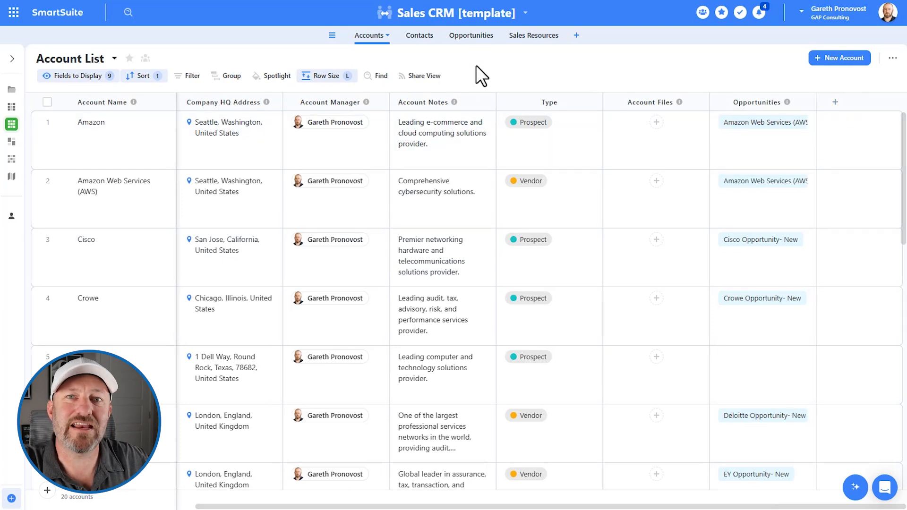
pyautogui.click(834, 103)
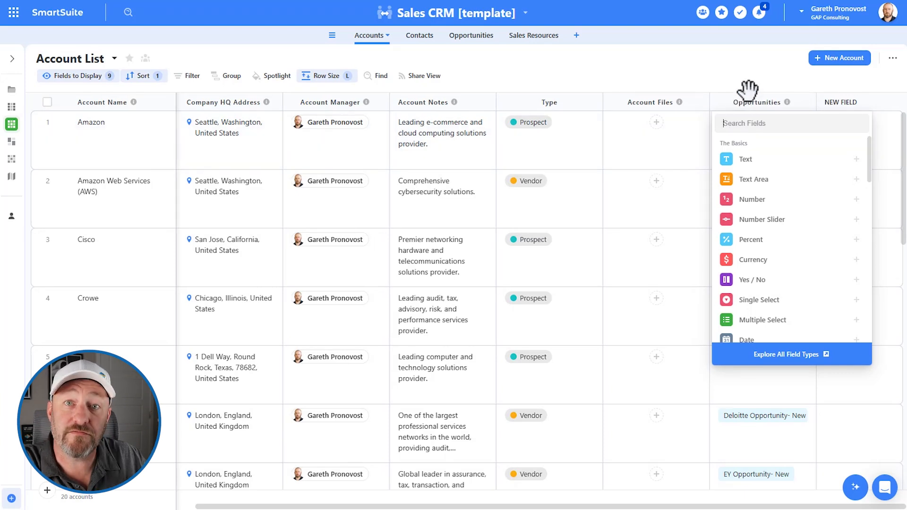
pyautogui.write('for')
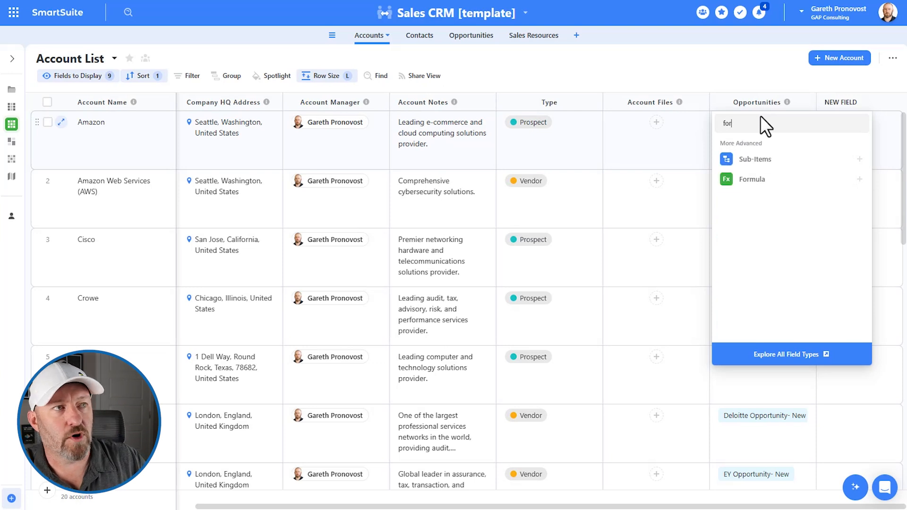
pyautogui.click(760, 187)
# Step: Name the new formula field Total Pipeline Value
pyautogui.doubleClick(370, 180)
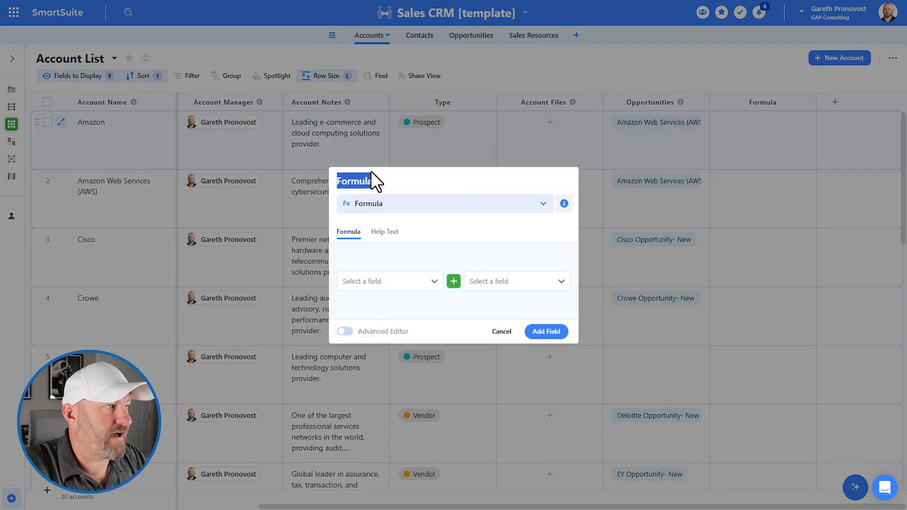
pyautogui.click(370, 178)
pyautogui.doubleClick(358, 188)
pyautogui.write('Total Pipeline value')
pyautogui.hotkey('ctrl', 'Left')
pyautogui.hotkey('shift', 'Right')
pyautogui.write('V')
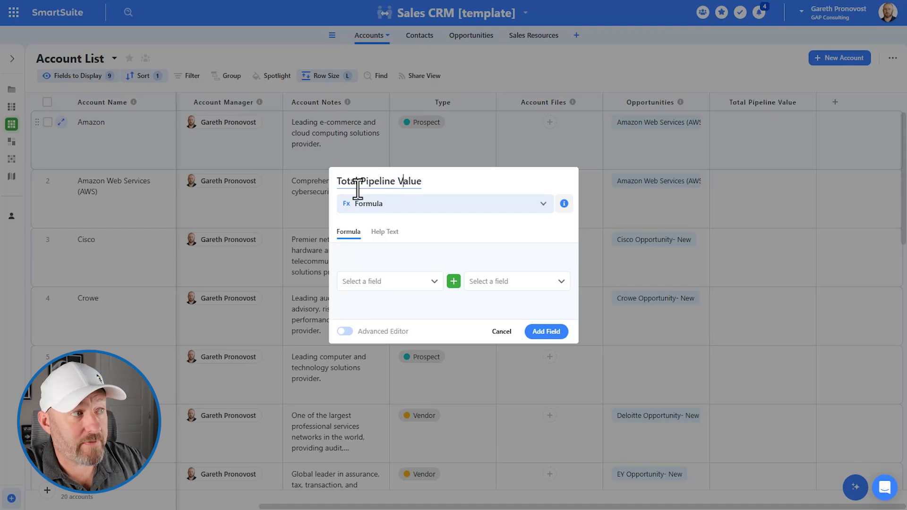
# Step: Examine the fields and operators offered by the simple formula builder
pyautogui.click(400, 283)
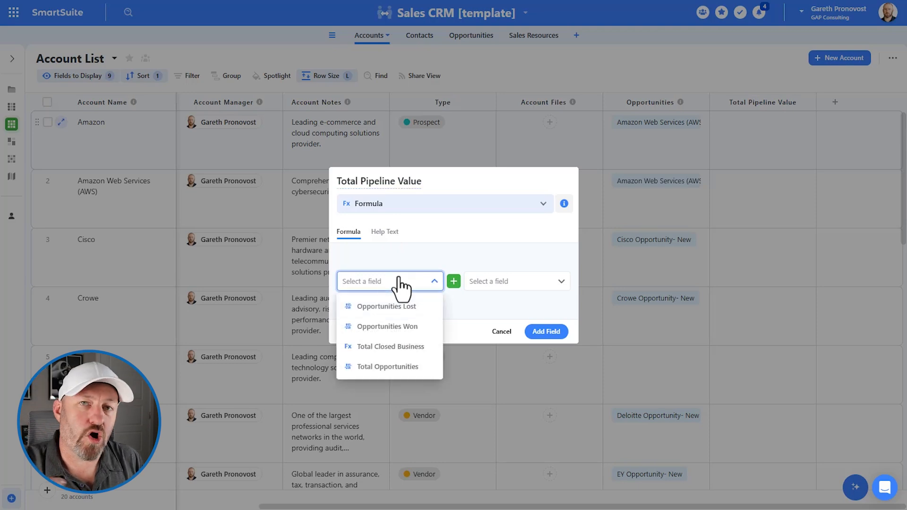
pyautogui.click(400, 283)
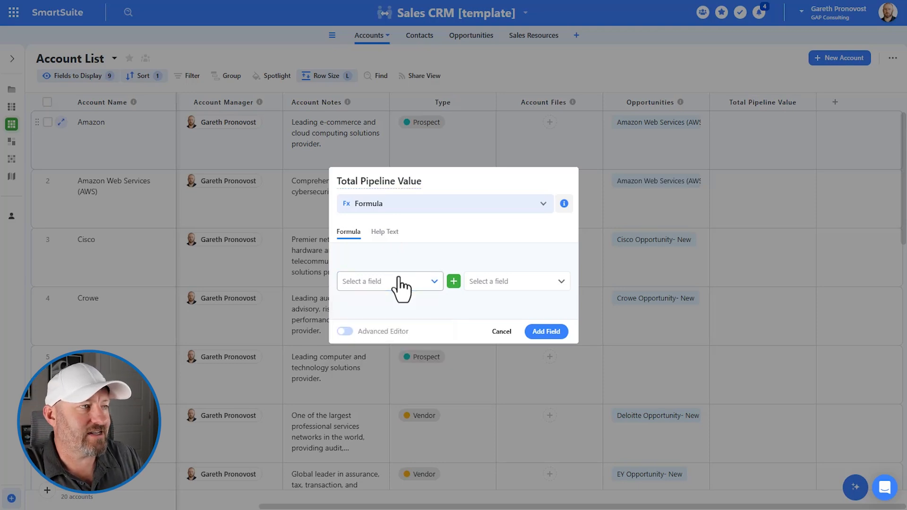
pyautogui.click(455, 290)
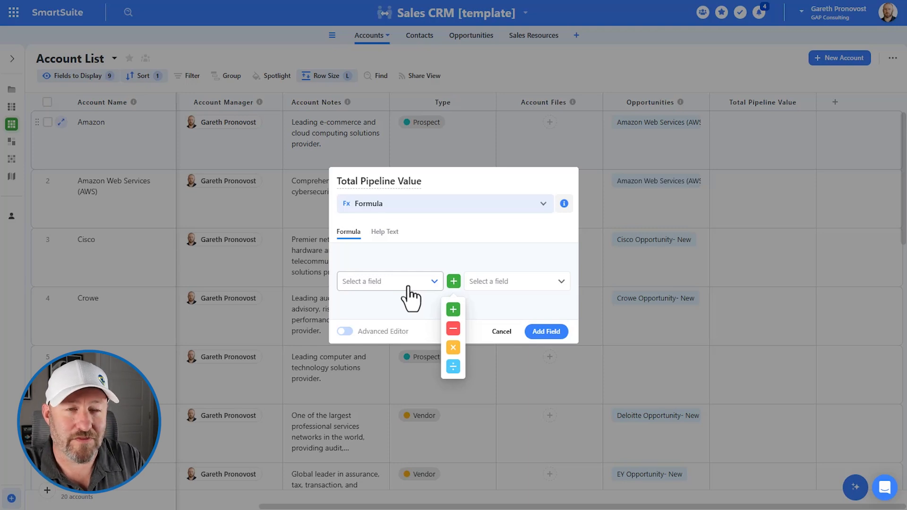
# Step: Switch the formula to the advanced editor and insert the SUM function
pyautogui.click(342, 332)
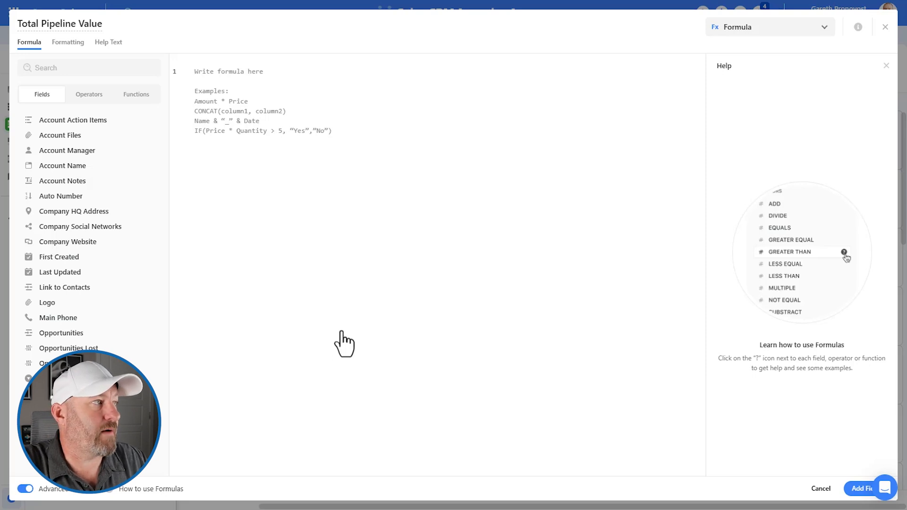
pyautogui.click(287, 113)
pyautogui.write('sum')
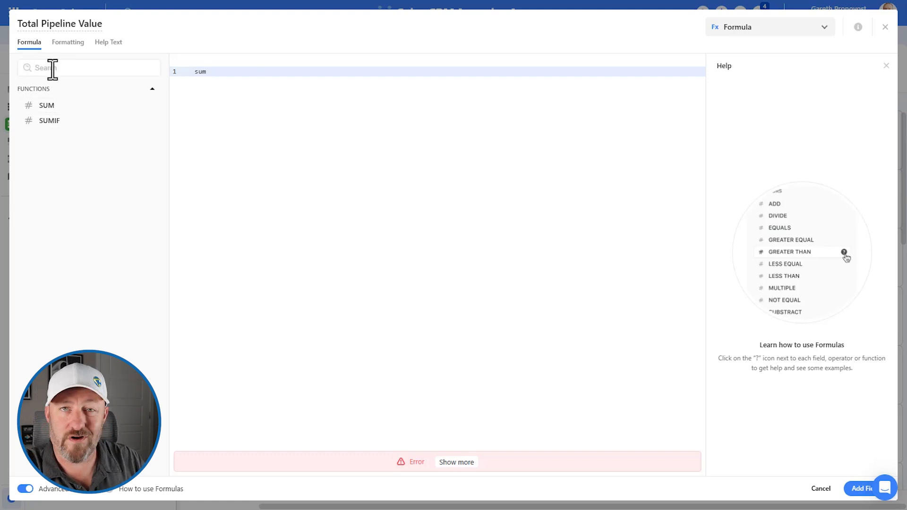
pyautogui.click(213, 72)
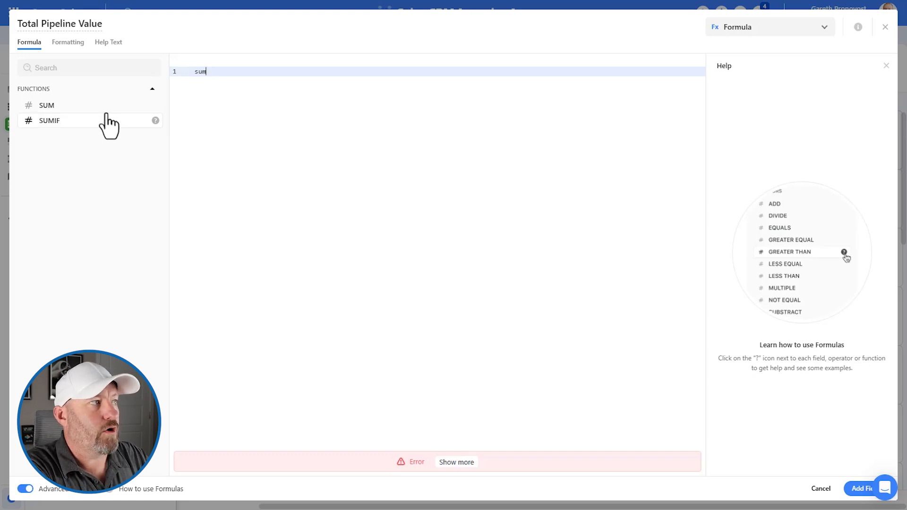
pyautogui.write('(')
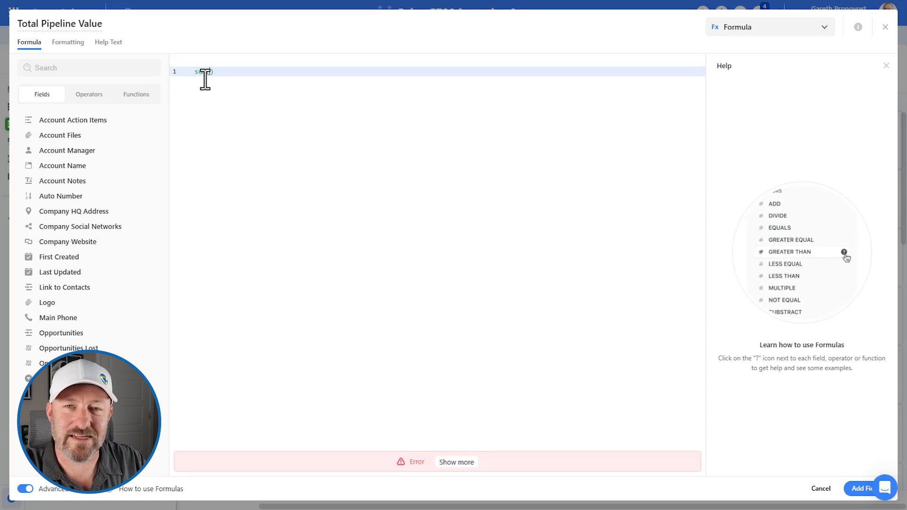
pyautogui.press('BackSpace')
pyautogui.press('BackSpace')
pyautogui.press('BackSpace')
pyautogui.press('BackSpace')
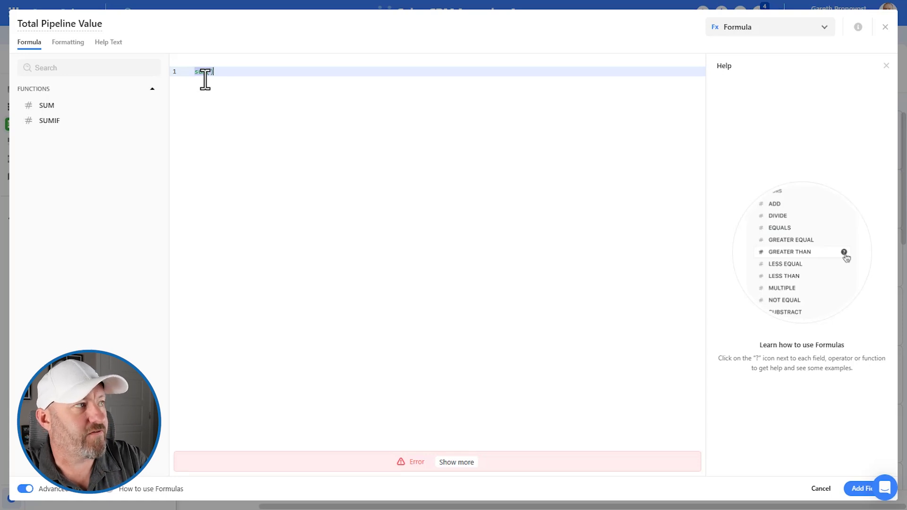
pyautogui.write('sum')
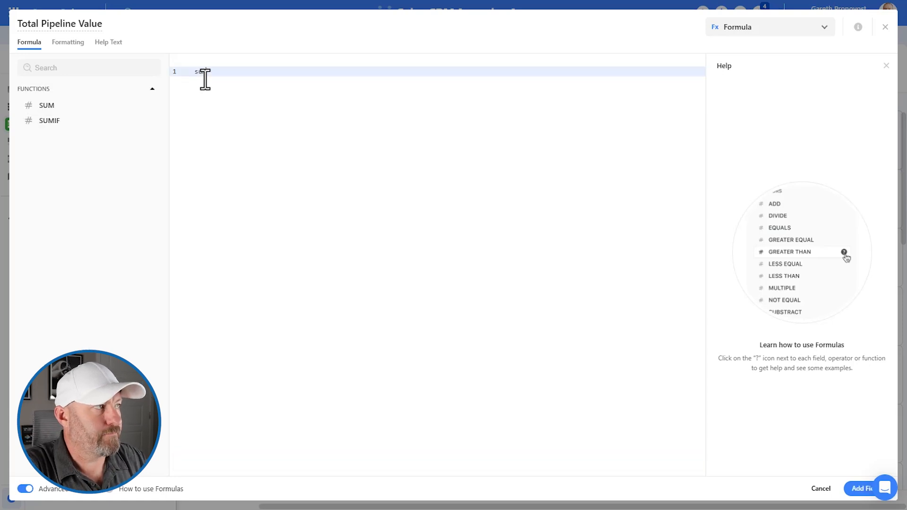
pyautogui.click(60, 107)
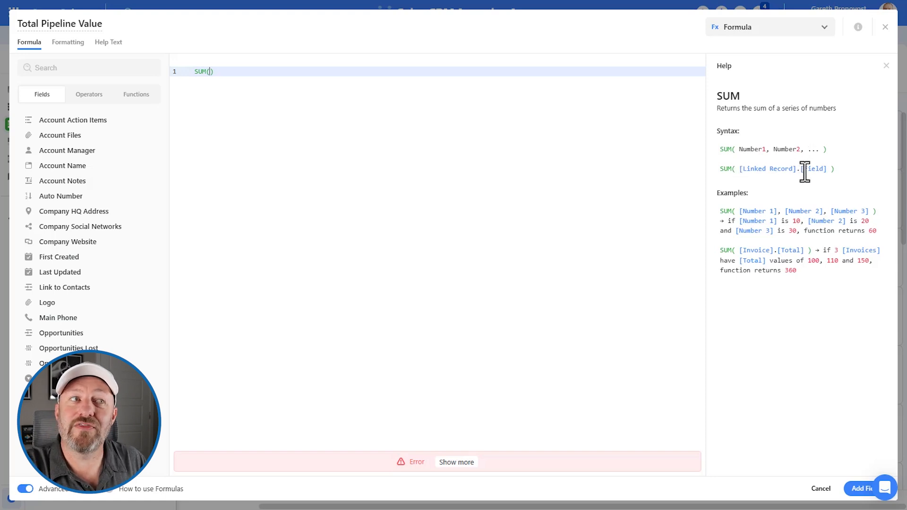
# Step: Fill the SUM function with the Estimated Value of the linked records, as [Opportunities].[Estimated Value]
pyautogui.moveTo(800, 171); pyautogui.dragTo(829, 172)
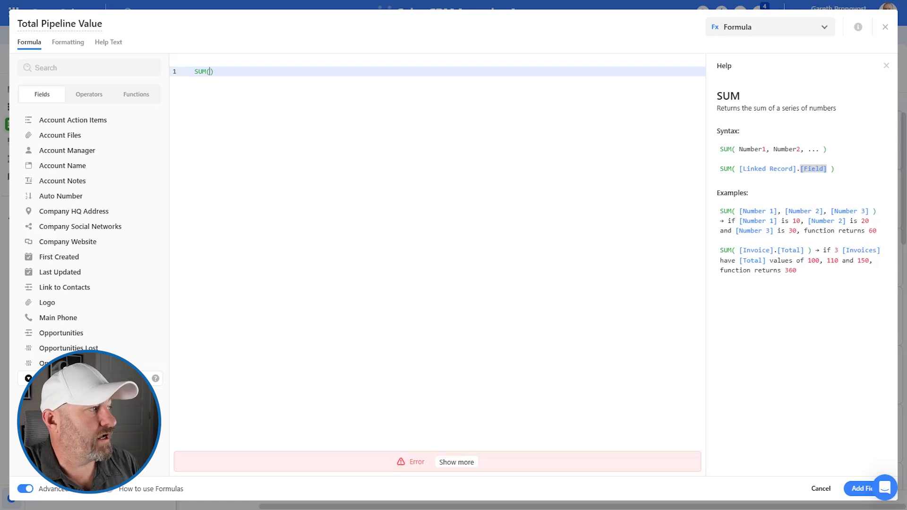
pyautogui.click(56, 333)
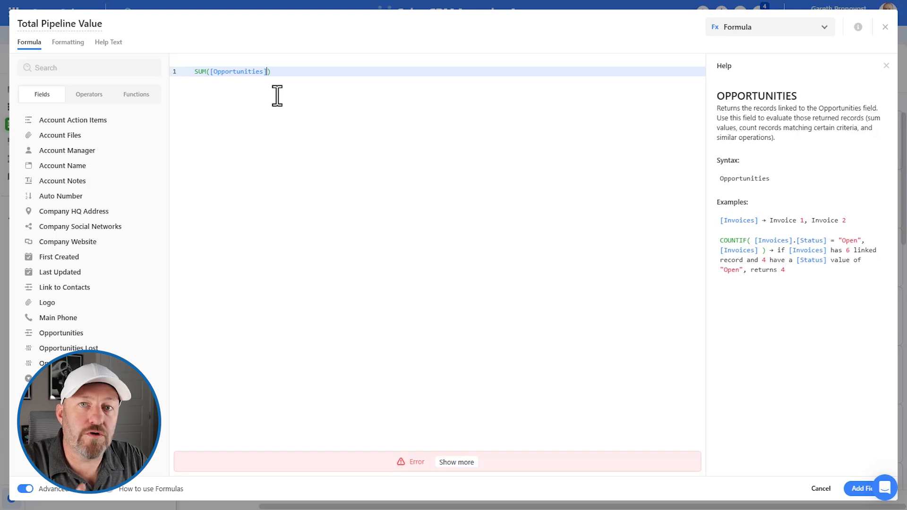
pyautogui.write('.')
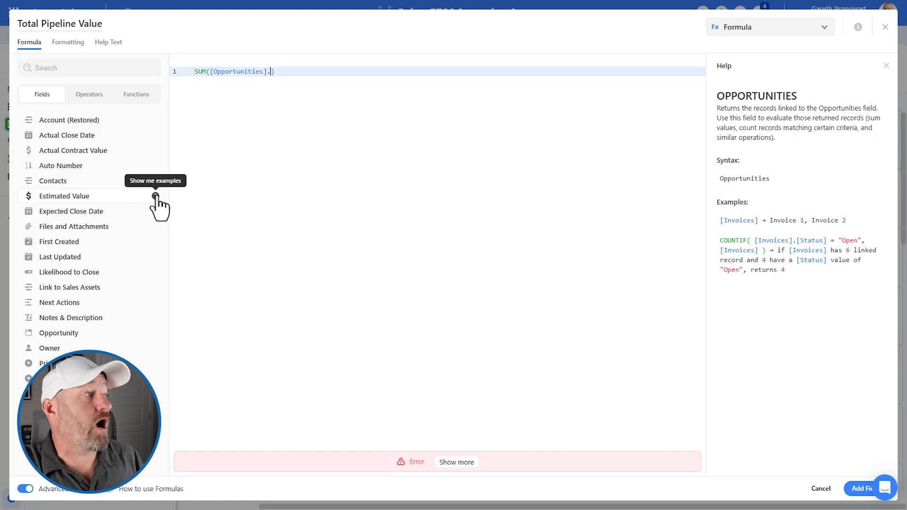
pyautogui.click(56, 202)
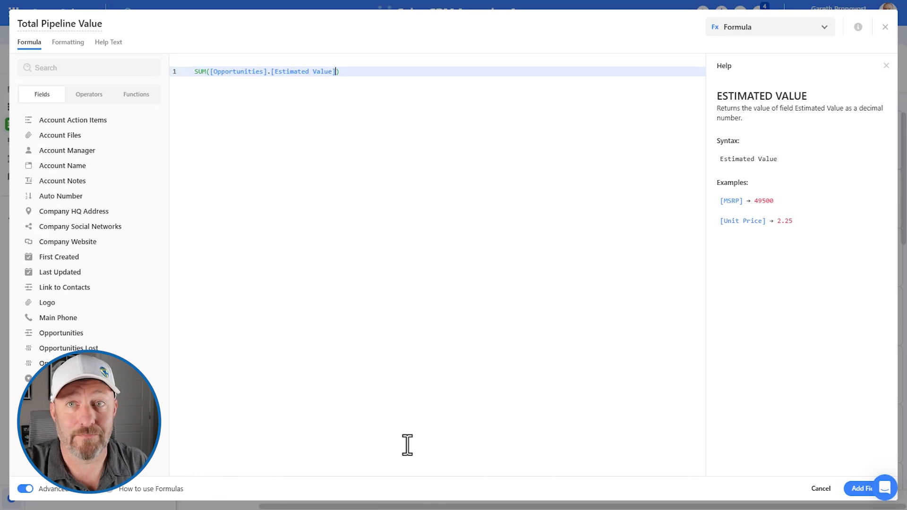
# Step: Remove the closing bracket after Estimated Value to inspect the formula error details, and restore the bracket
pyautogui.click(335, 71)
pyautogui.press('BackSpace')
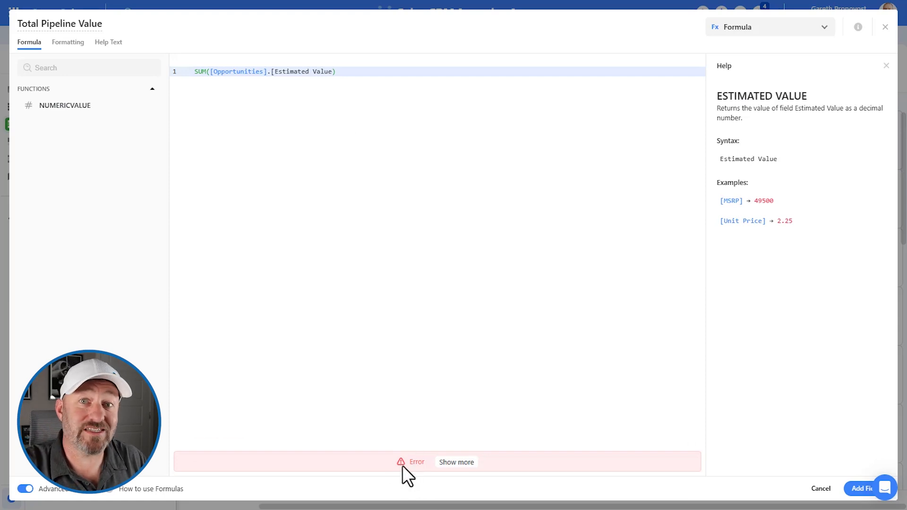
pyautogui.click(453, 463)
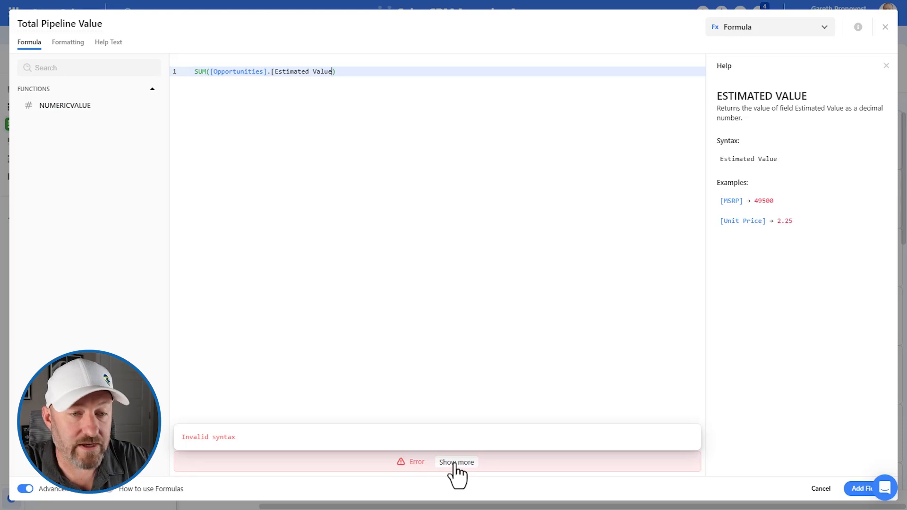
pyautogui.write(']')
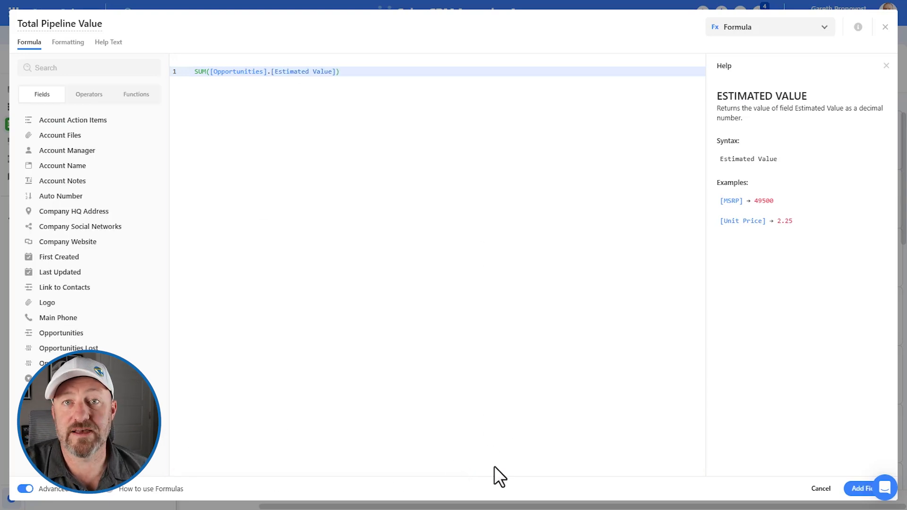
# Step: Add the Total Pipeline Value field to the Account List and inspect Amazon's linked opportunity
pyautogui.click(853, 494)
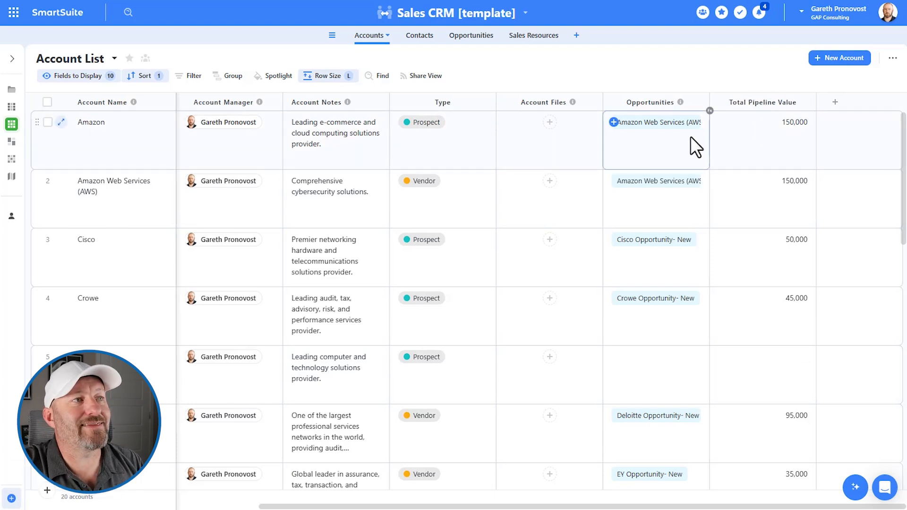
pyautogui.click(648, 154)
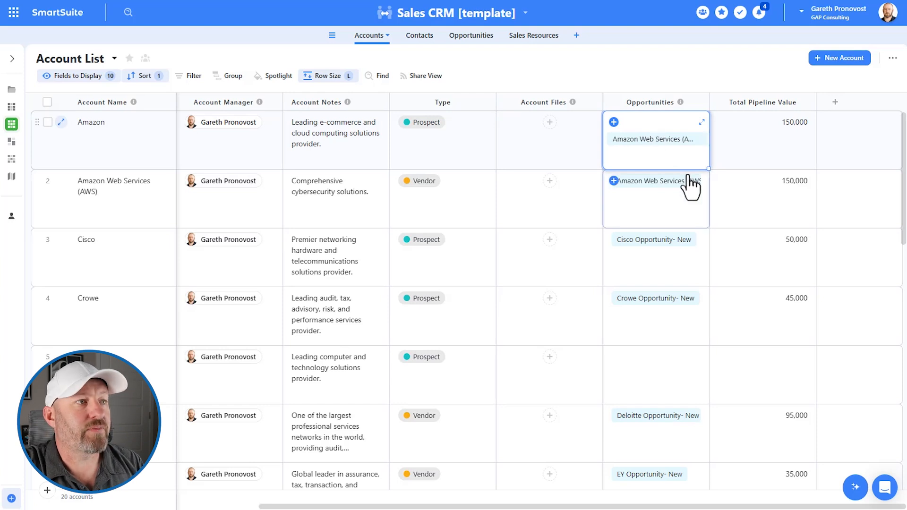
# Step: Add another formula field to the Account List after Total Pipeline Value and switch it to the advanced editor
pyautogui.click(768, 137)
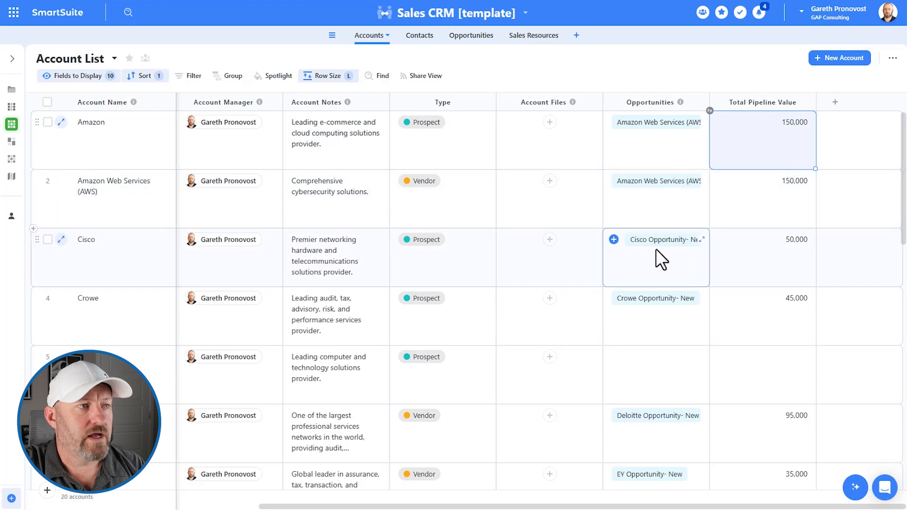
pyautogui.scroll(-7, 648, 260)
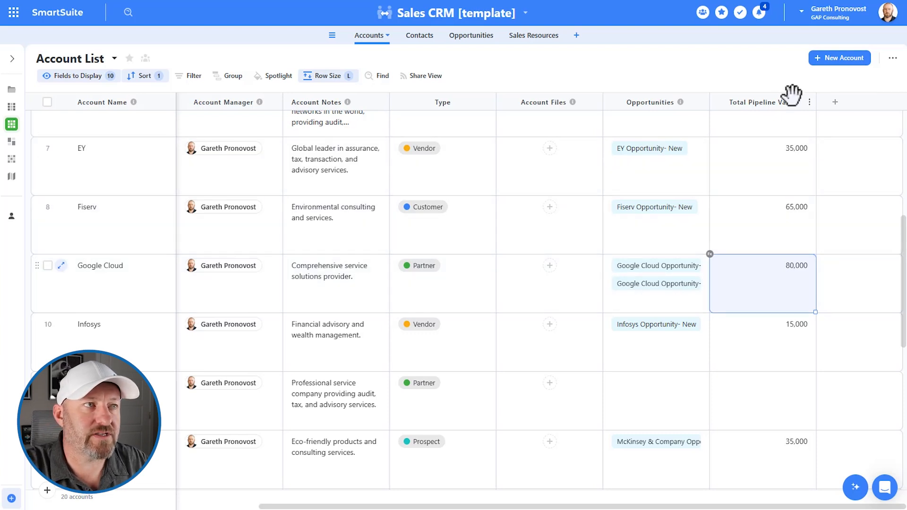
pyautogui.click(834, 102)
pyautogui.write('for')
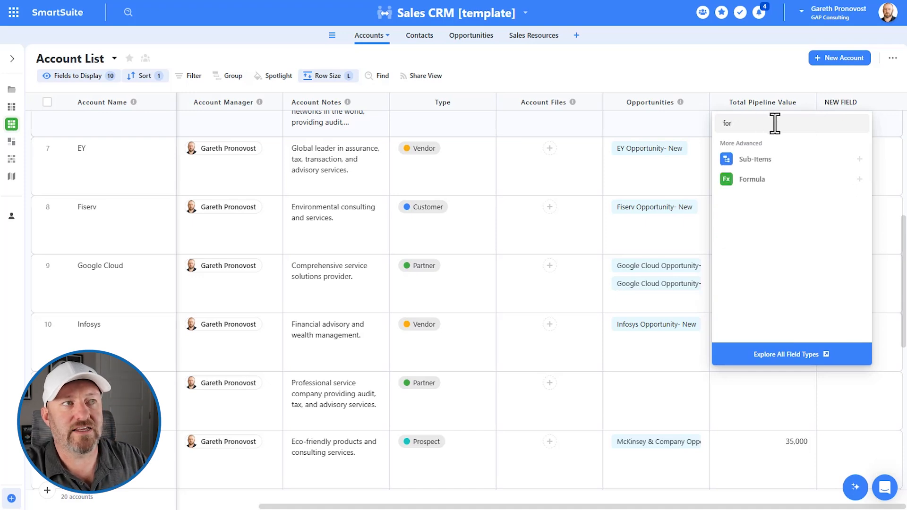
pyautogui.click(772, 184)
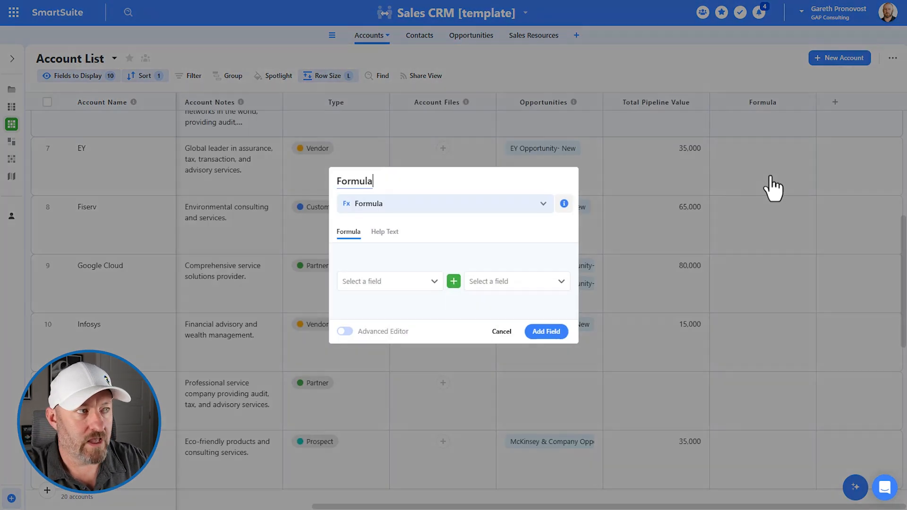
pyautogui.click(345, 332)
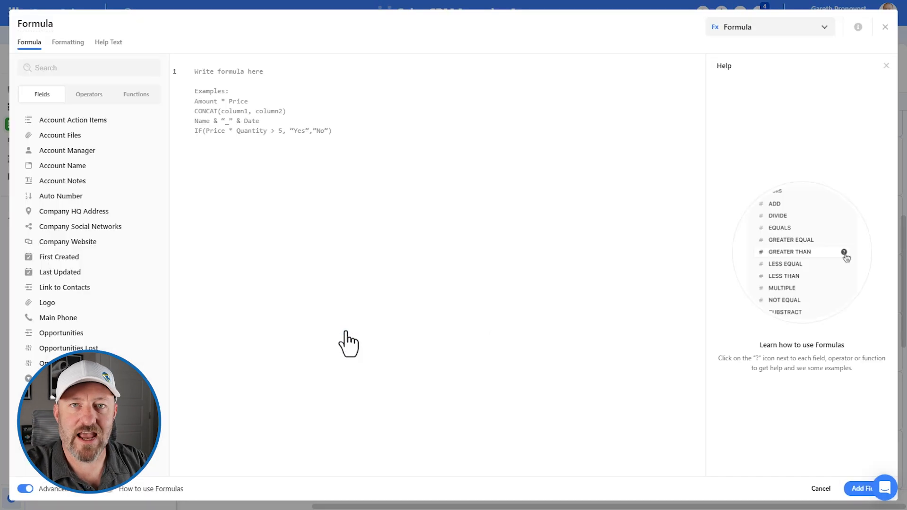
# Step: Name the new formula field Total Closed Deals
pyautogui.doubleClick(42, 26)
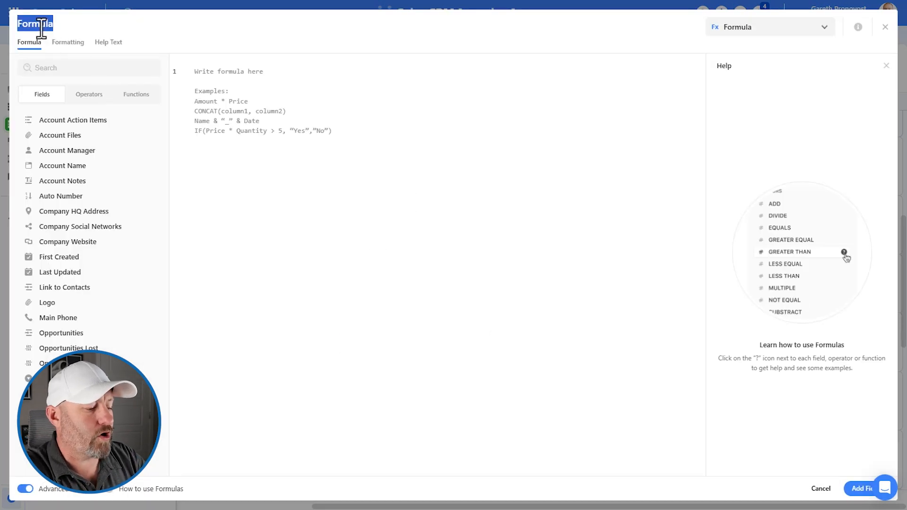
pyautogui.write('Total')
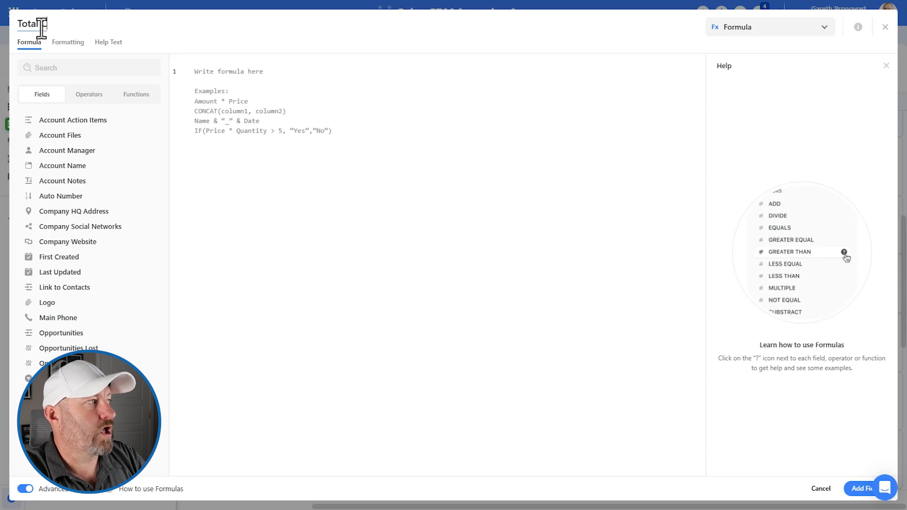
pyautogui.write(' Closed Dea')
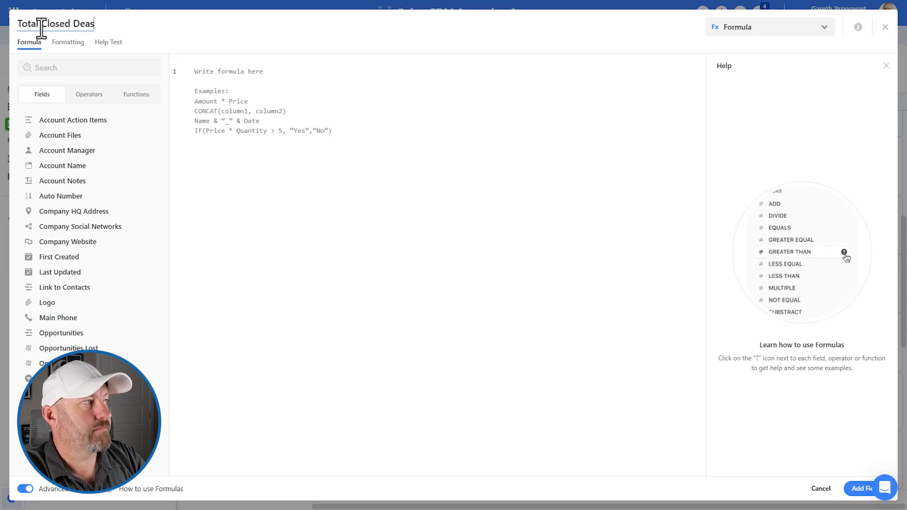
pyautogui.write('ls')
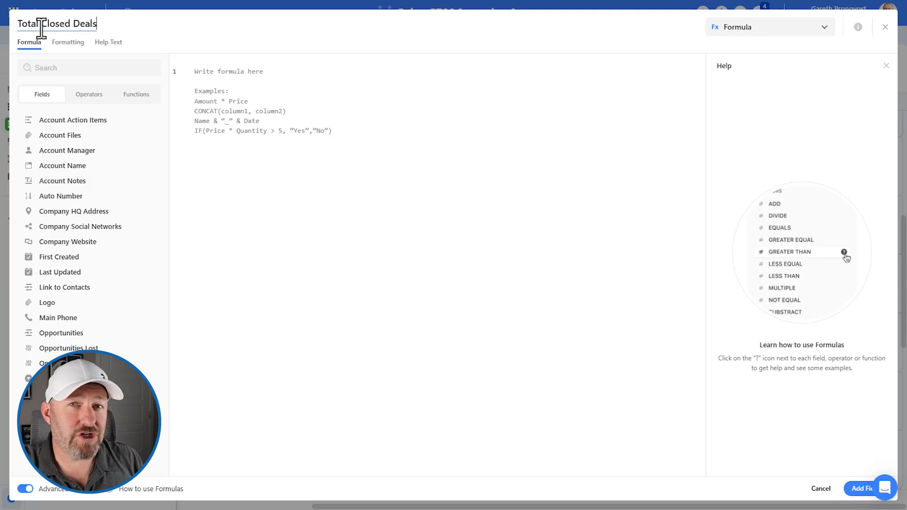
# Step: Insert the SUMIF function into the formula and review its criteria and linked-record arguments in the syntax help
pyautogui.click(217, 104)
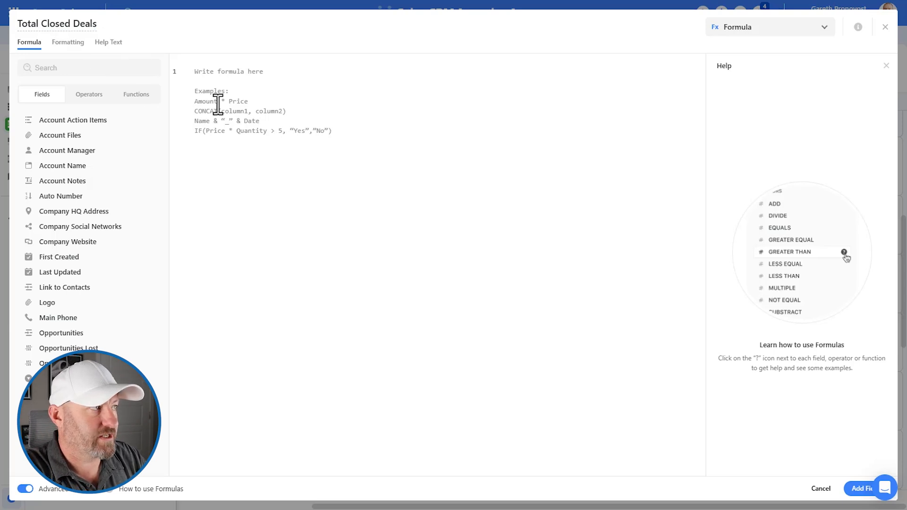
pyautogui.write('sum')
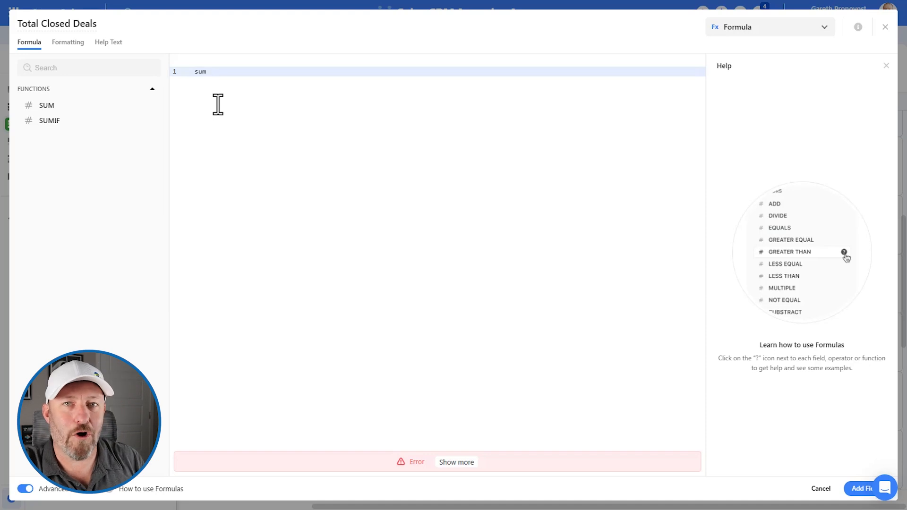
pyautogui.click(55, 124)
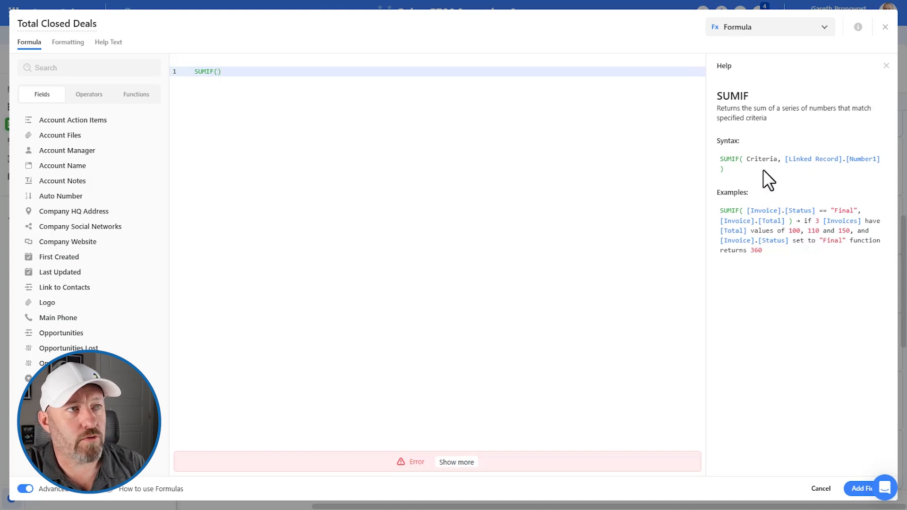
pyautogui.moveTo(744, 161); pyautogui.dragTo(780, 160)
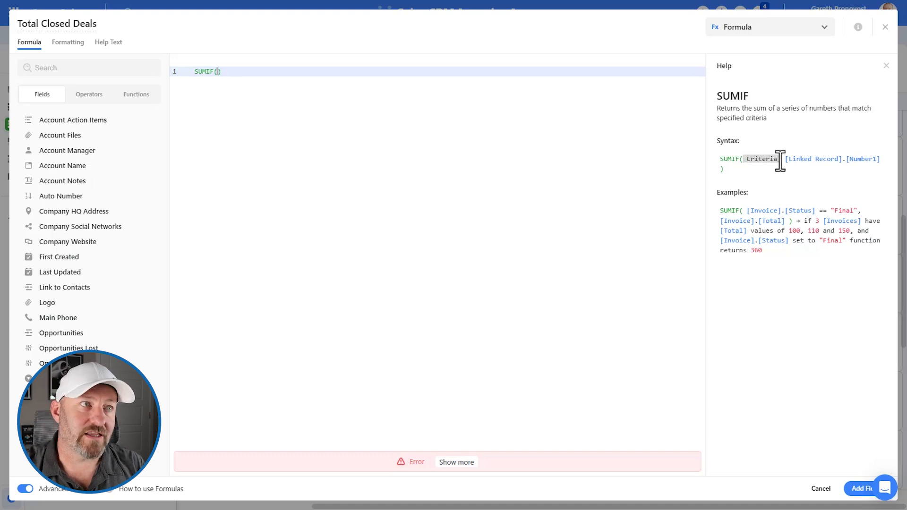
pyautogui.moveTo(785, 160); pyautogui.dragTo(881, 164)
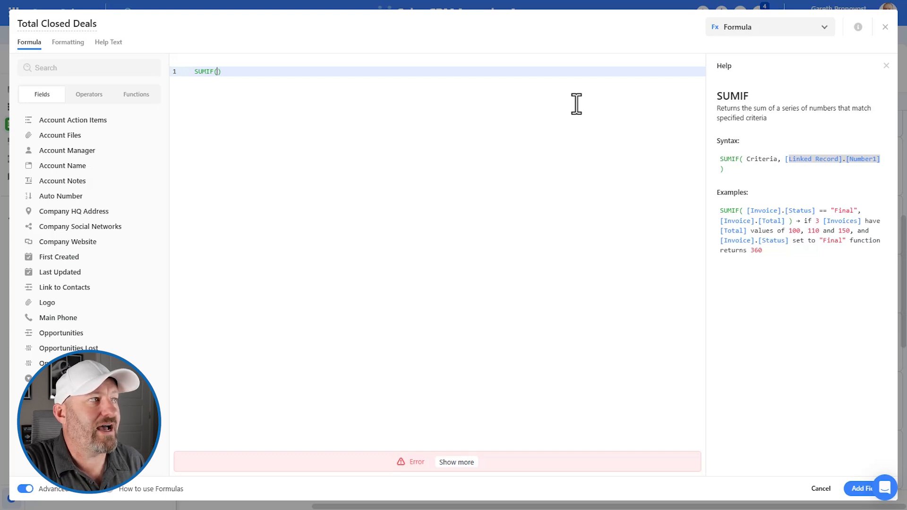
# Step: Split SUMIF across separate lines and reference the linked records' stage as [Opportunities].[Stage] inside the brackets
pyautogui.press('Return')
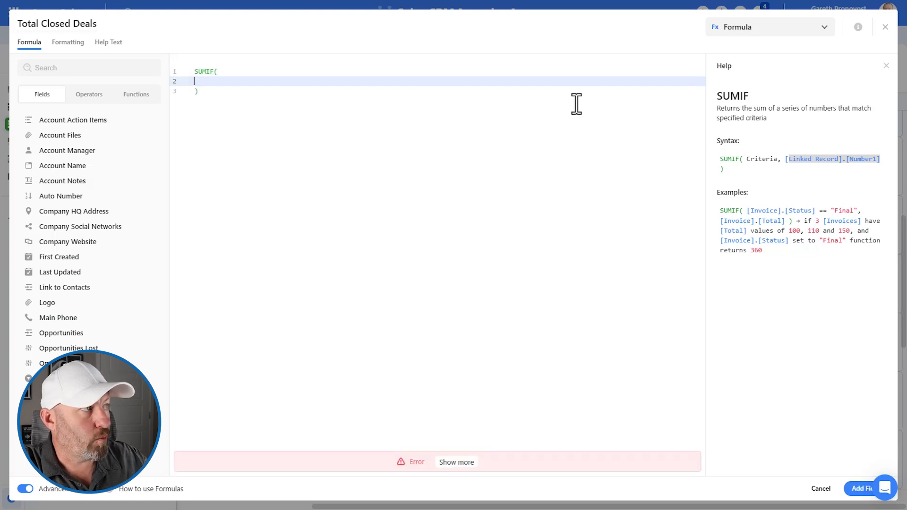
pyautogui.click(253, 72)
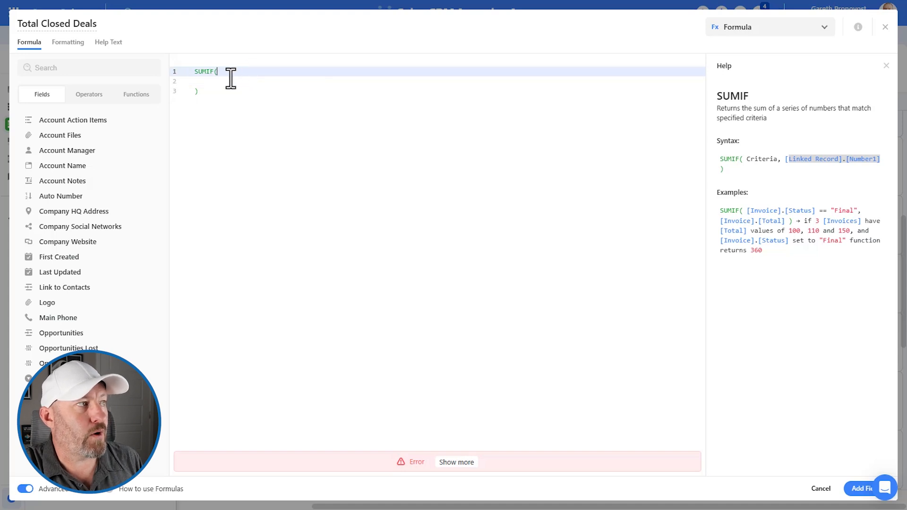
pyautogui.click(230, 81)
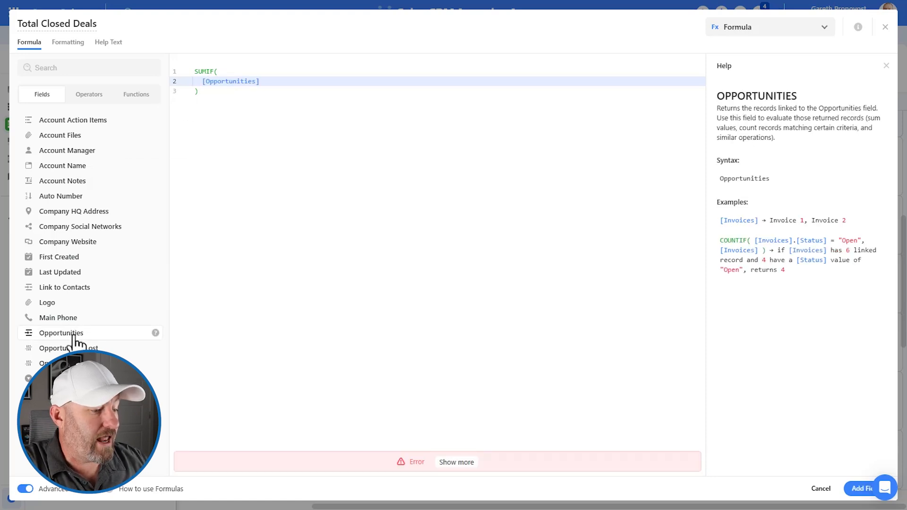
pyautogui.write('.')
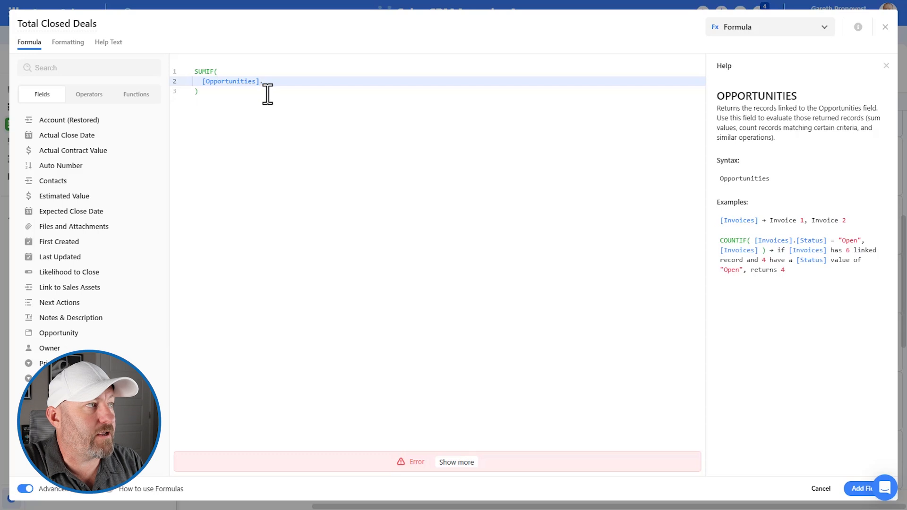
pyautogui.write('.')
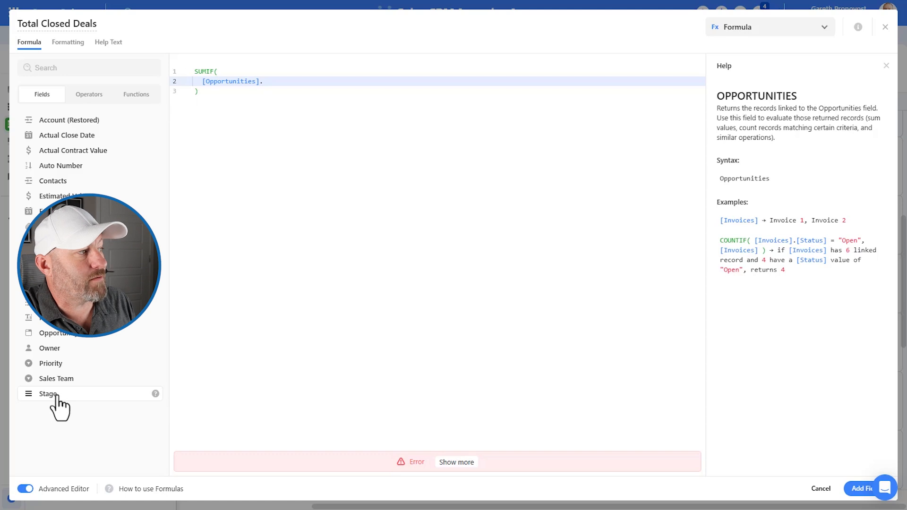
pyautogui.click(56, 396)
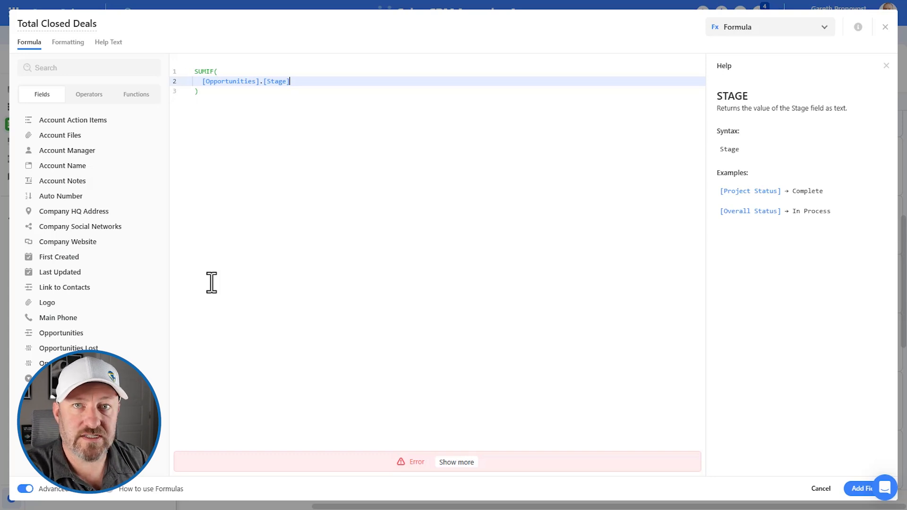
# Step: Complete the SUMIF criterion with ="Closed - Won", followed by a comma and a new line for the second argument
pyautogui.write('=')
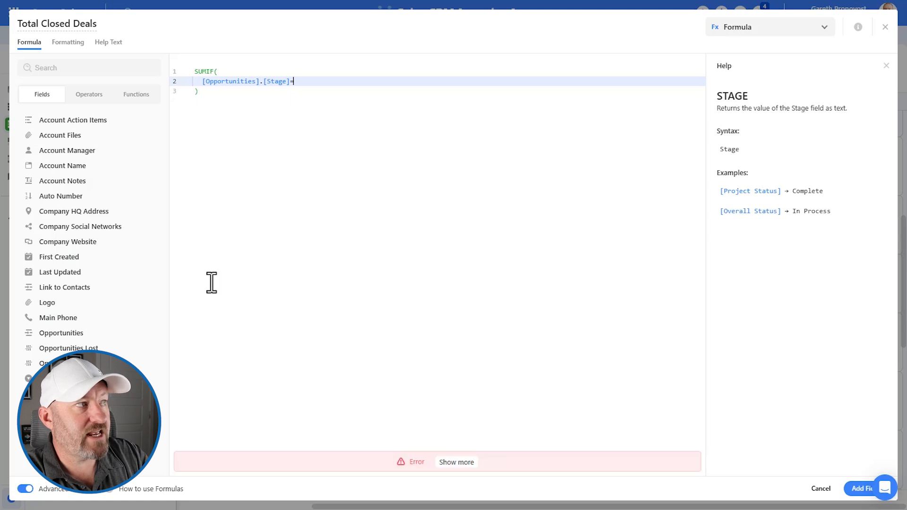
pyautogui.write('""')
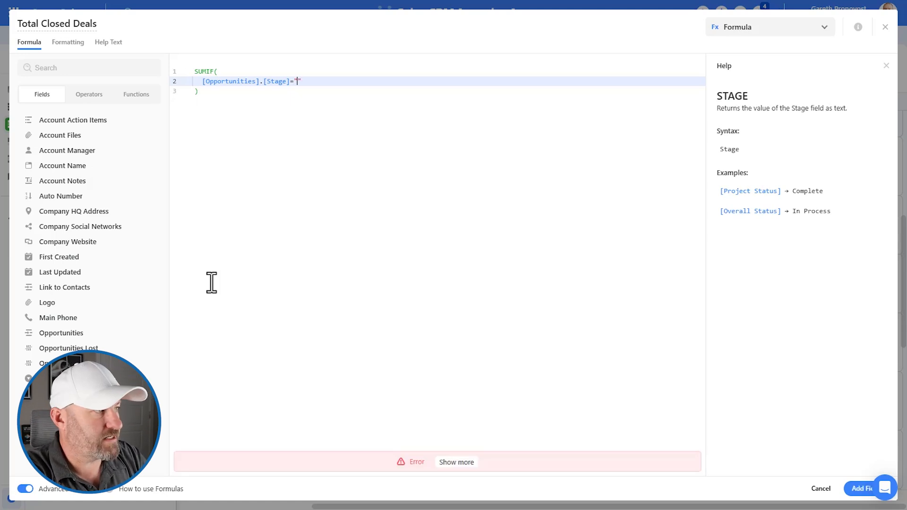
pyautogui.write('Closed - W')
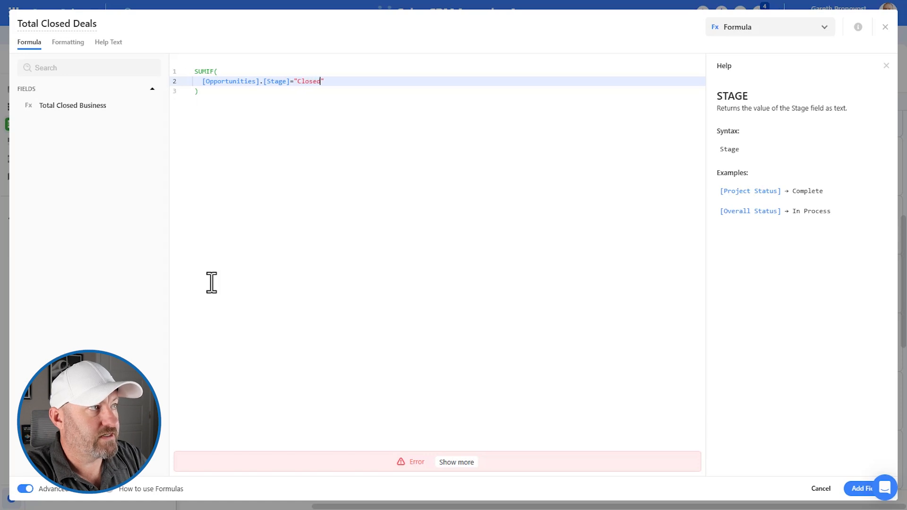
pyautogui.write('on')
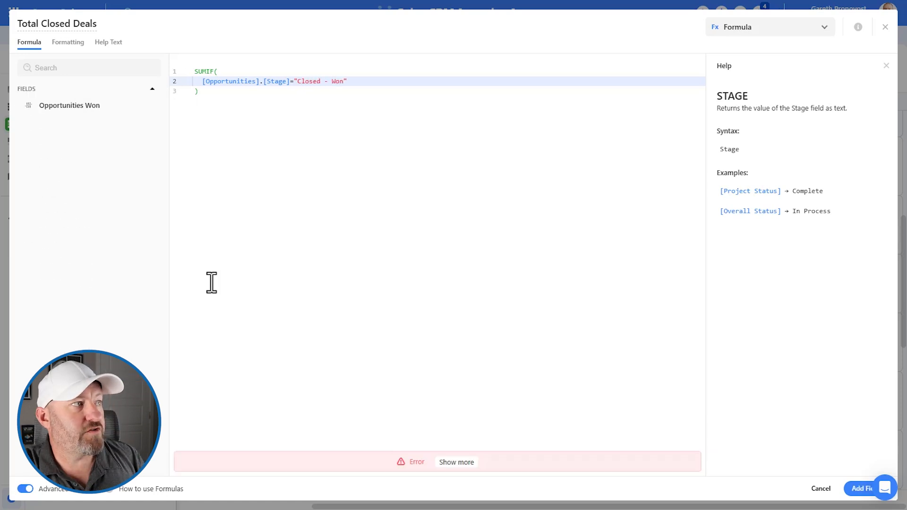
pyautogui.moveTo(297, 85); pyautogui.dragTo(343, 88)
pyautogui.click(343, 88)
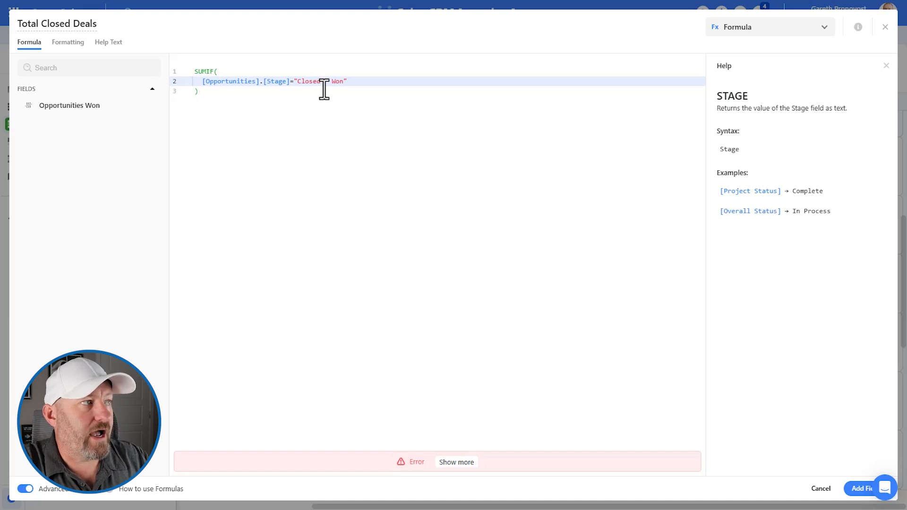
pyautogui.click(362, 78)
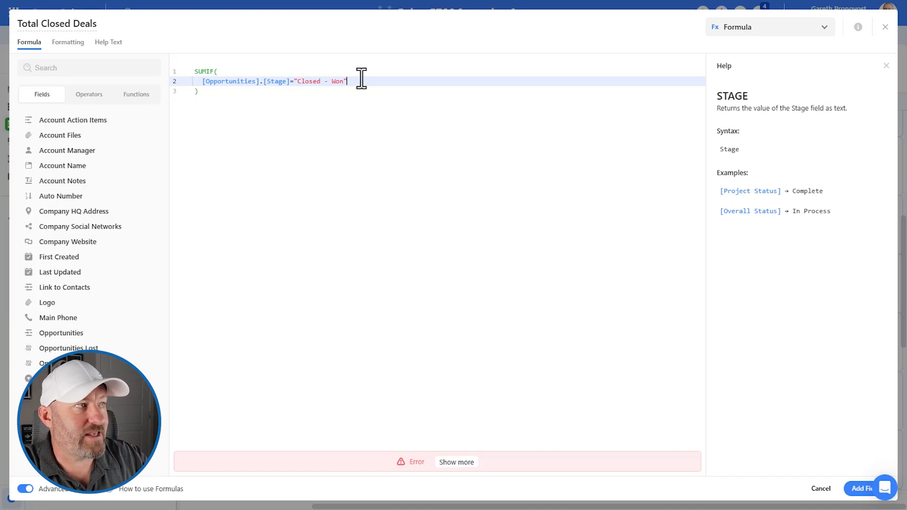
pyautogui.write(',')
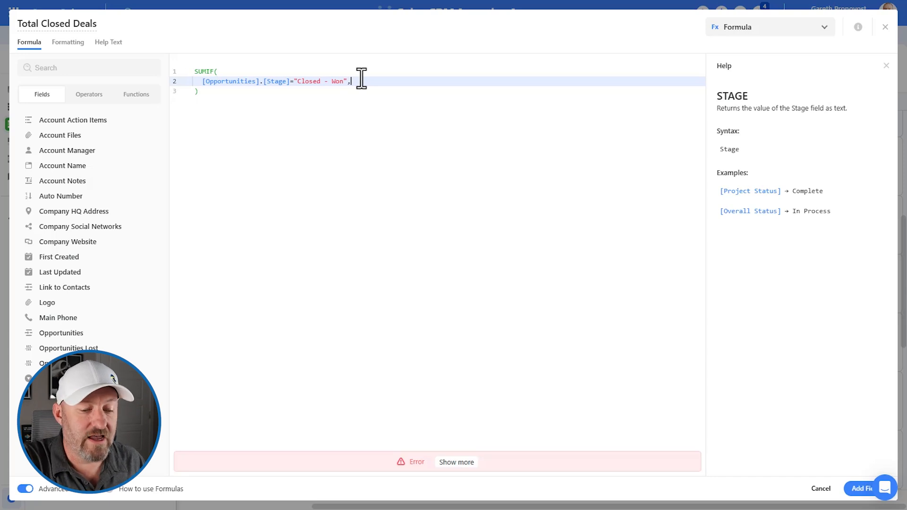
pyautogui.press('Return')
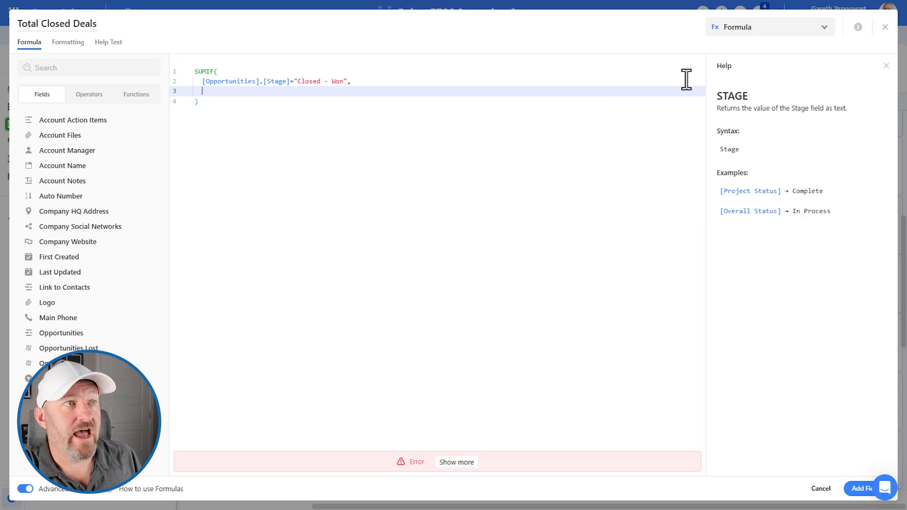
# Step: Bring back the SUMIF syntax help to check the second argument, and return to the formula's empty third line
pyautogui.click(204, 72)
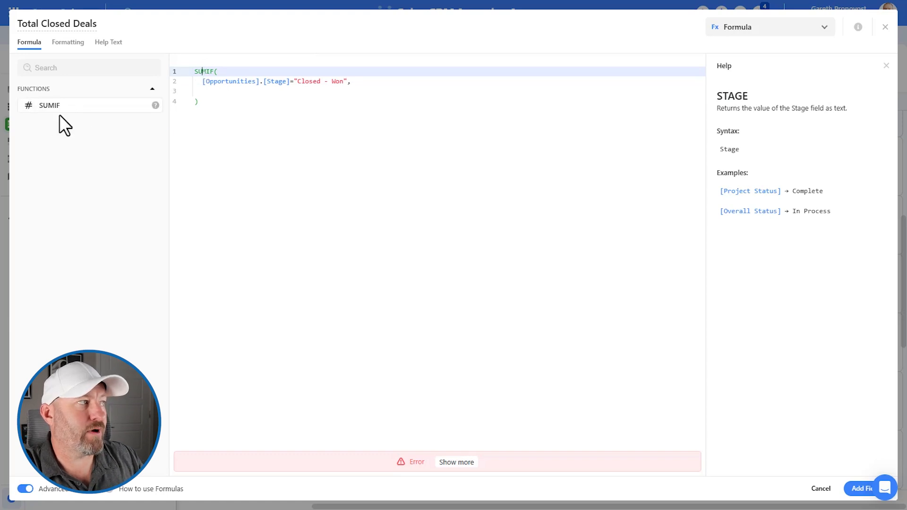
pyautogui.click(112, 109)
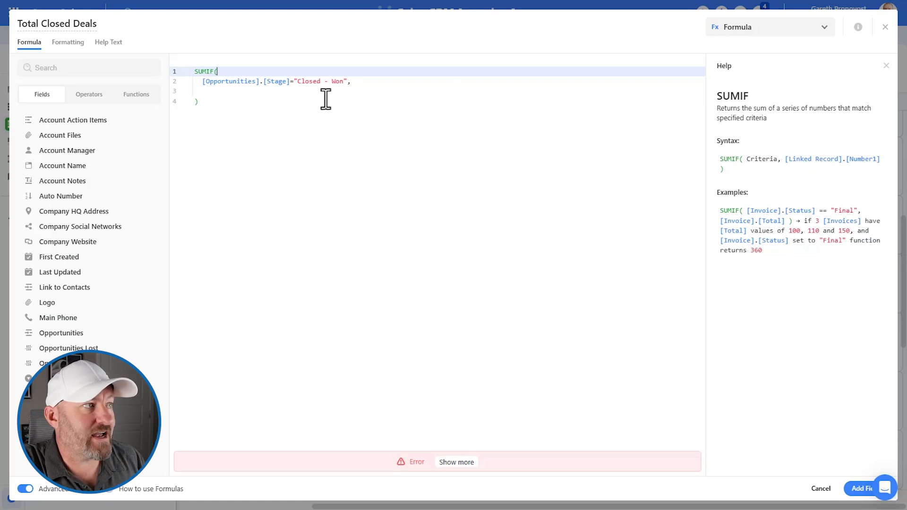
pyautogui.click(311, 91)
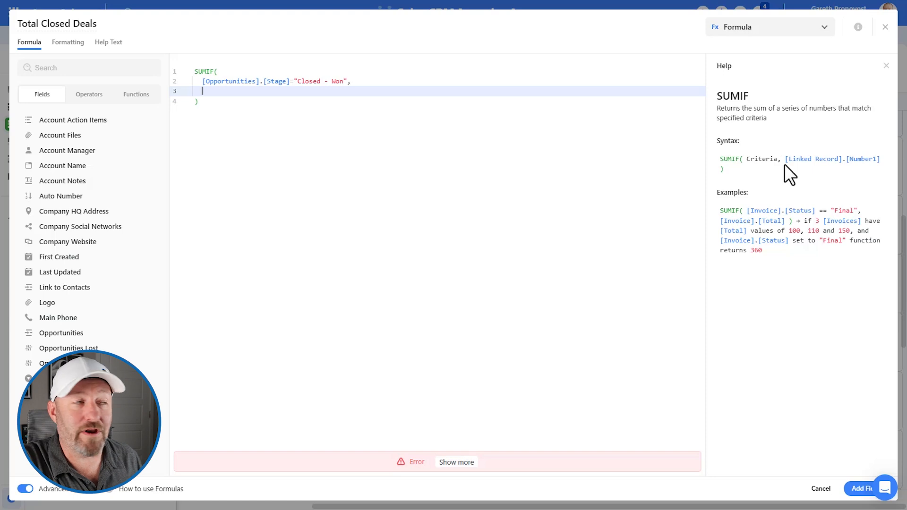
# Step: Enter [Opportunities].[Estimated Value] as the value for SUMIF to add up
pyautogui.write('opp')
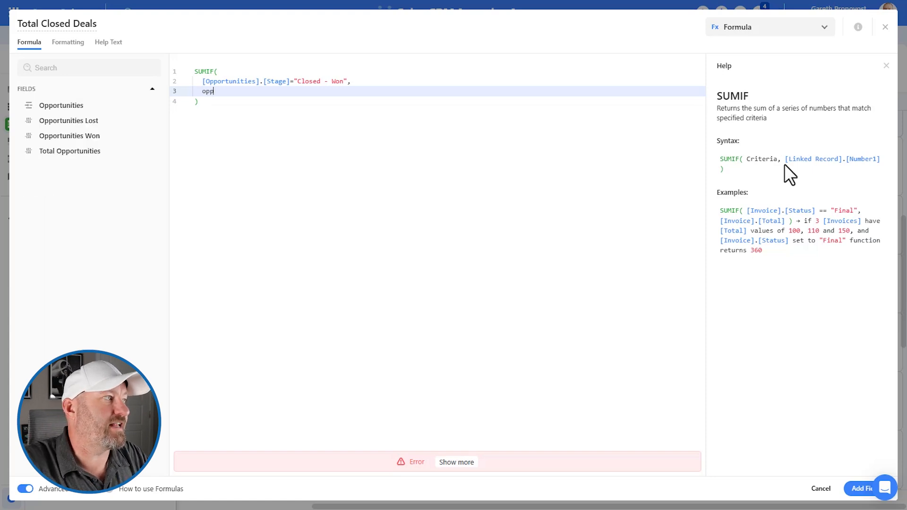
pyautogui.click(125, 104)
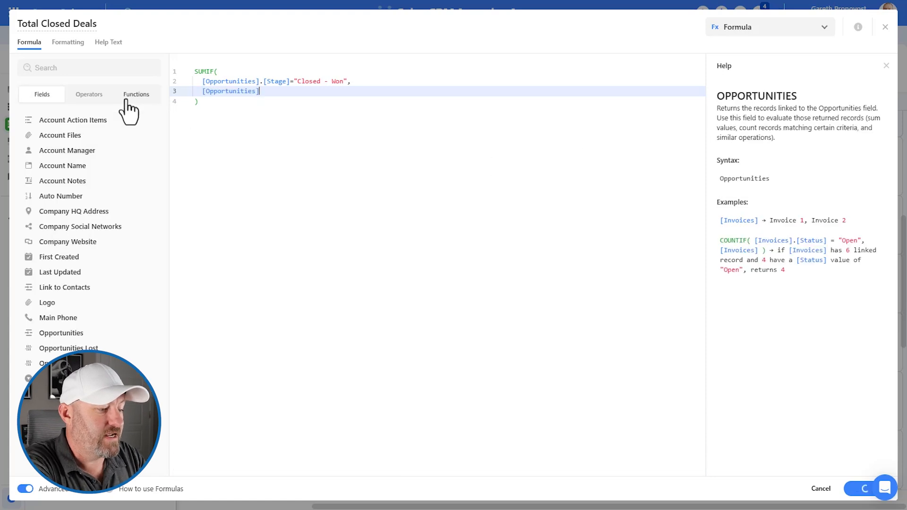
pyautogui.write('es')
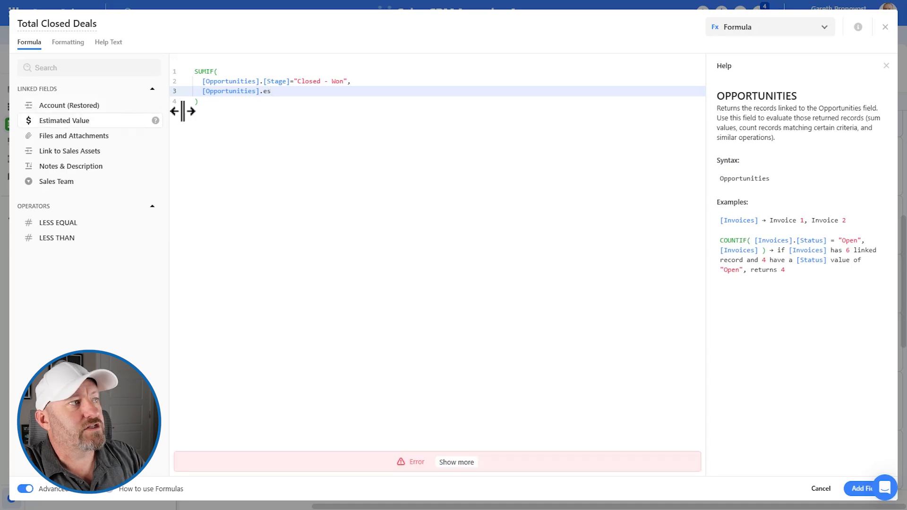
pyautogui.click(118, 121)
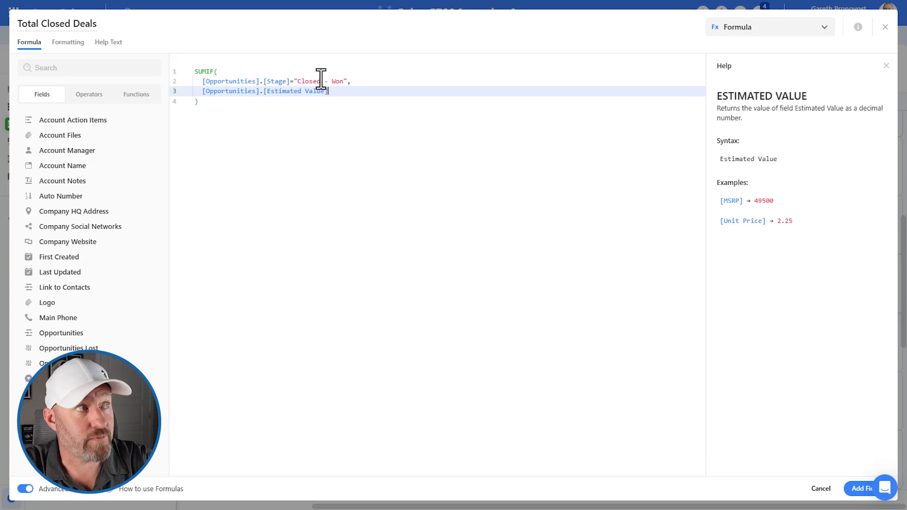
# Step: Add the finished Total Closed Deals formula field to the Accounts table
pyautogui.click(859, 489)
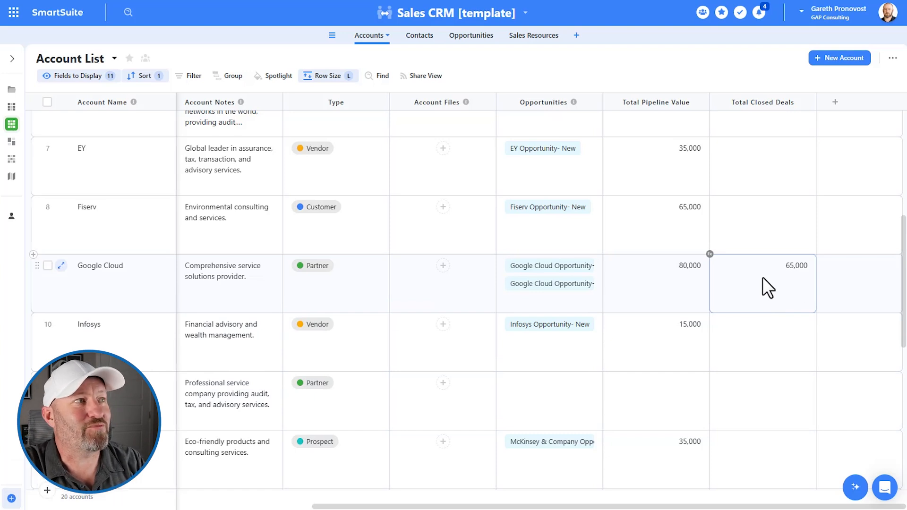
# Step: Expand the Outside Sales group in the Opportunities table and check the Stage of its opportunities, including the Tata Consultancy Services one
pyautogui.click(466, 36)
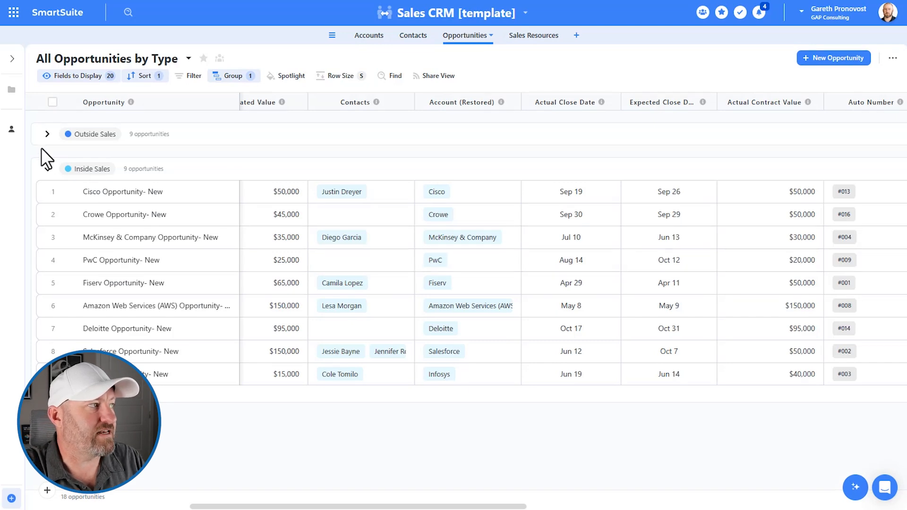
pyautogui.click(47, 134)
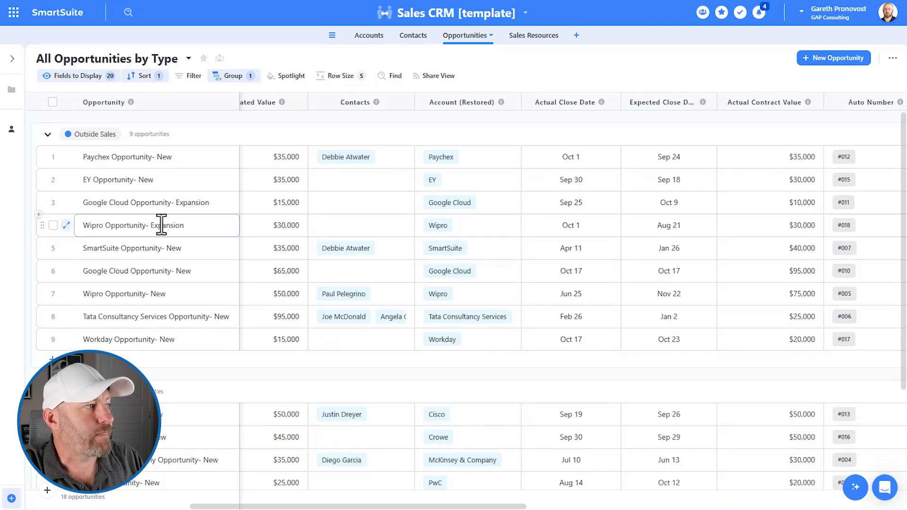
pyautogui.hscroll(3, 160, 223)
pyautogui.hscroll(-8, 160, 222)
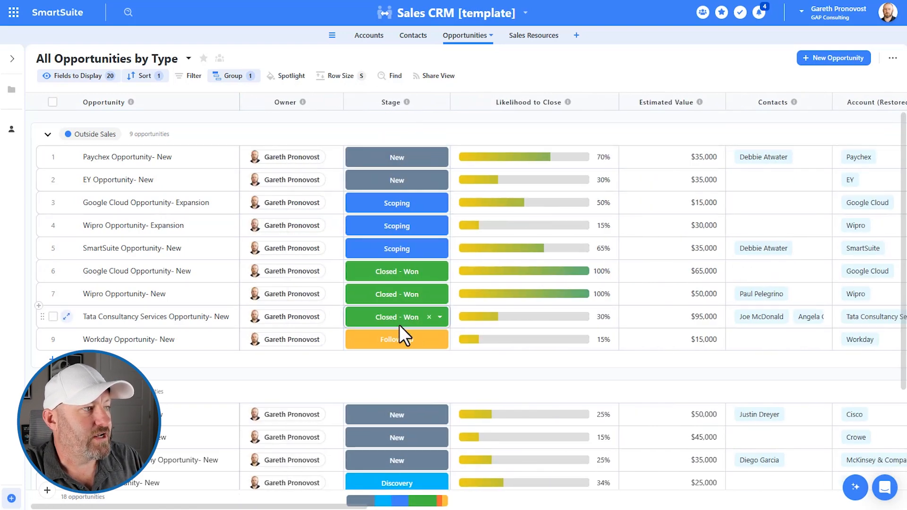
pyautogui.click(383, 316)
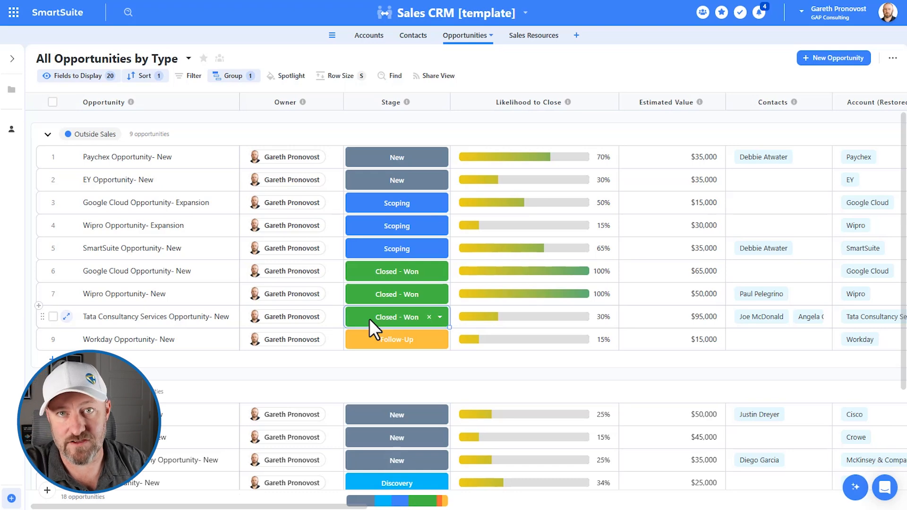
# Step: Return to the Accounts table and compare Google Cloud's Total Pipeline Value with its Total Closed Deals
pyautogui.click(369, 36)
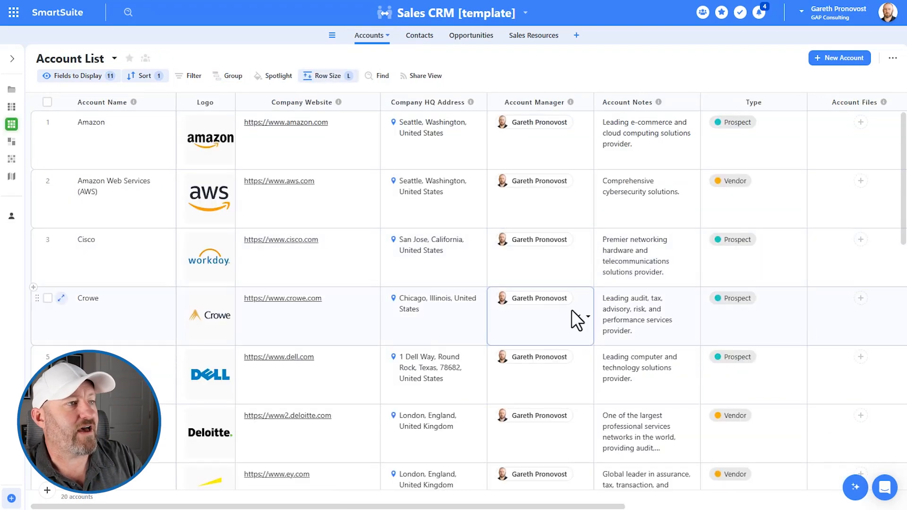
pyautogui.hscroll(8, 569, 307)
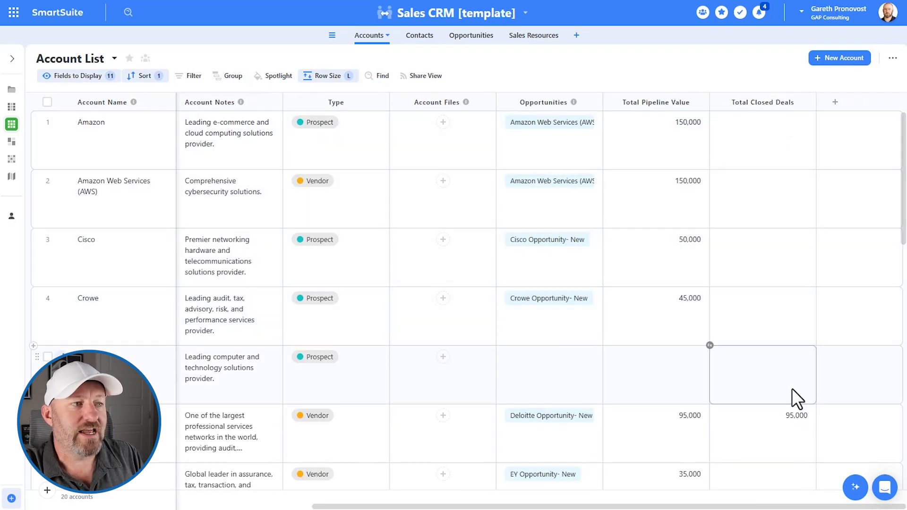
pyautogui.scroll(-5, 782, 422)
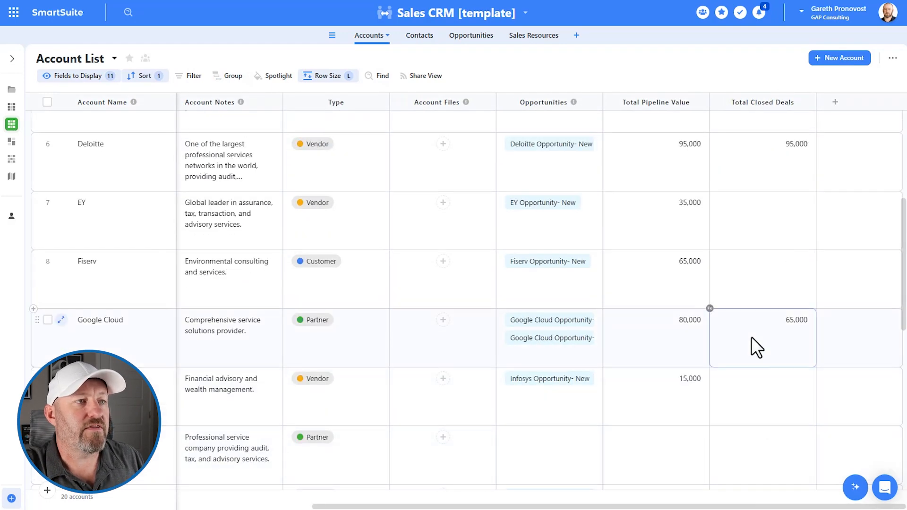
pyautogui.click(659, 333)
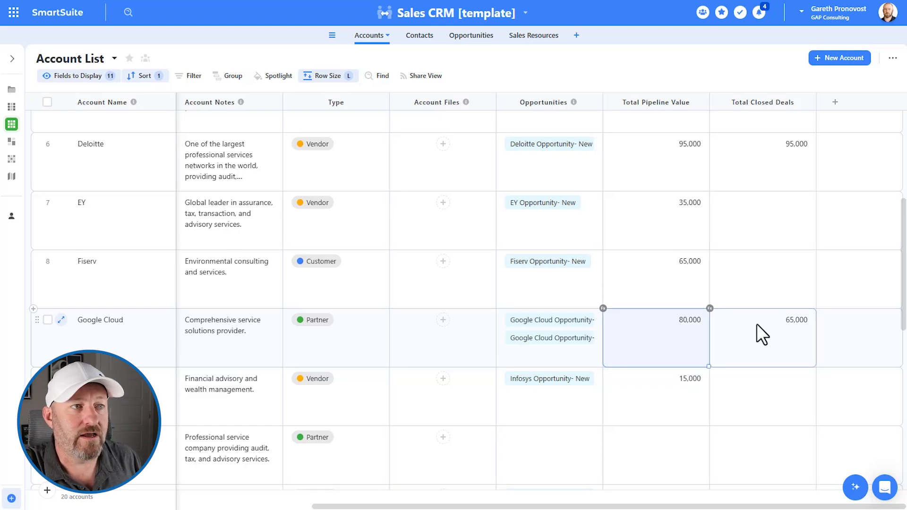
pyautogui.click(763, 335)
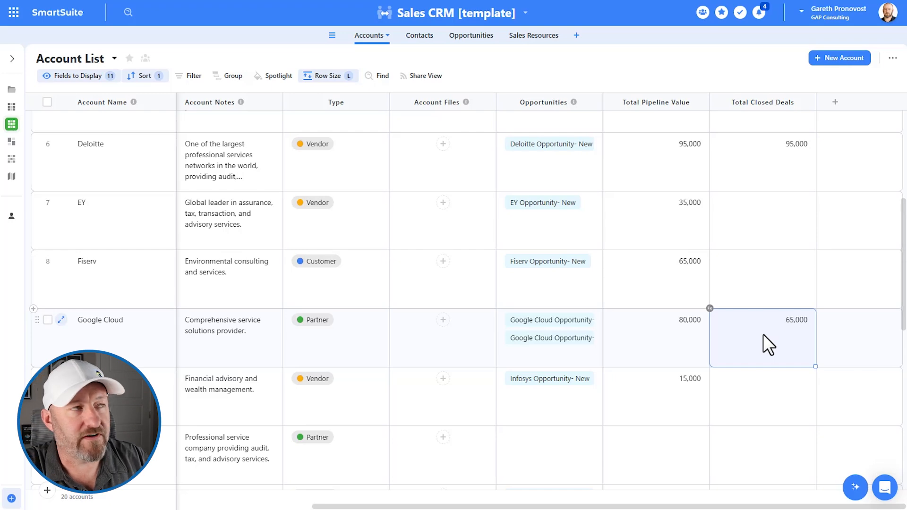
# Step: In the Opportunities table, check the Stage and Estimated Value of the Google Cloud Opportunity- New record against the account's closed total
pyautogui.click(463, 41)
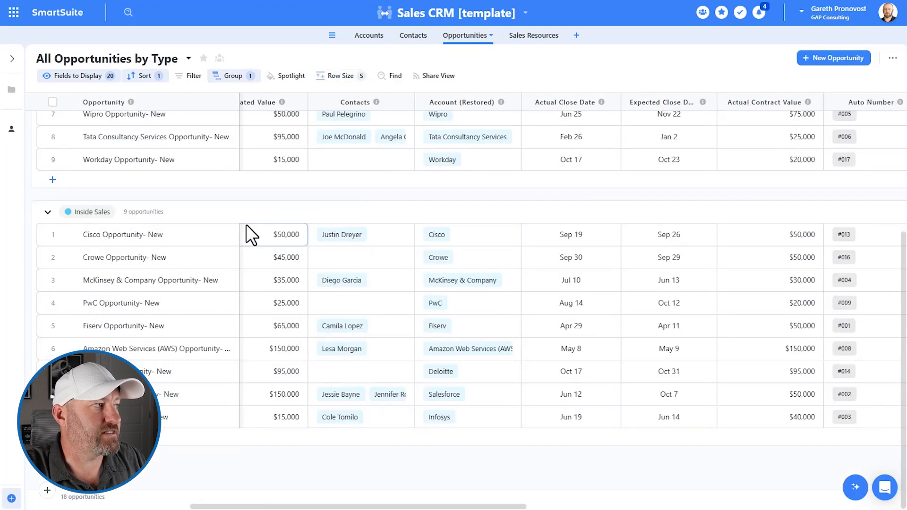
pyautogui.scroll(3, 192, 208)
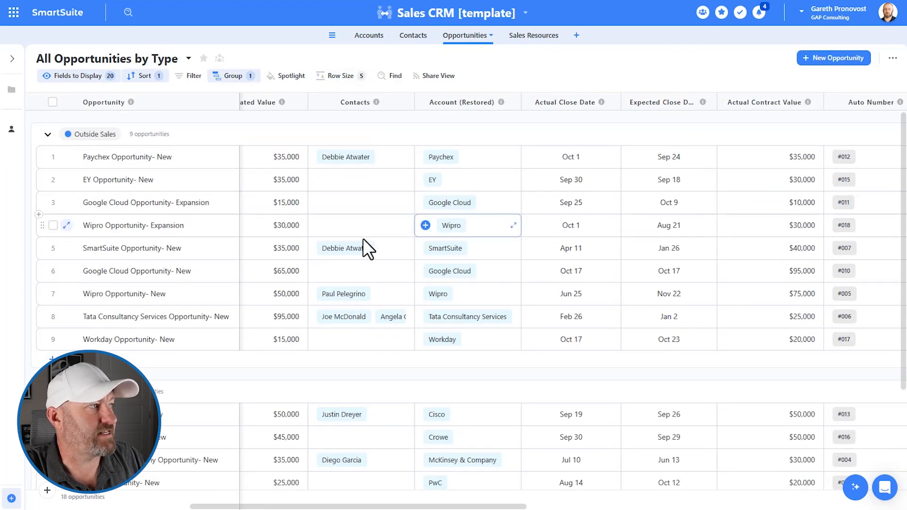
pyautogui.hscroll(-8, 207, 157)
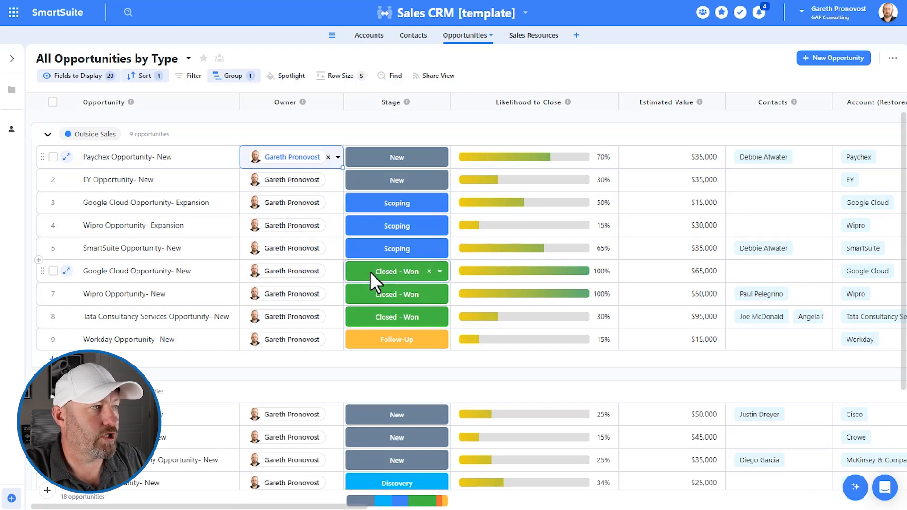
pyautogui.click(227, 269)
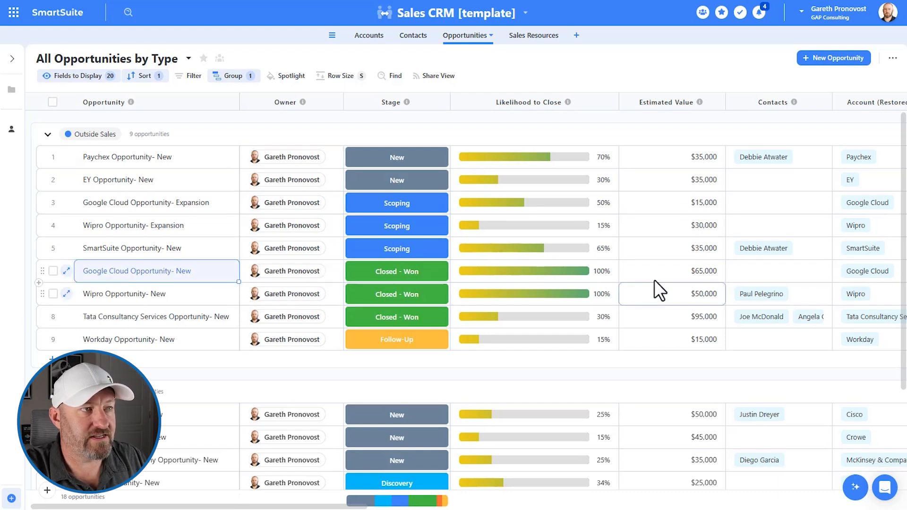
pyautogui.click(667, 278)
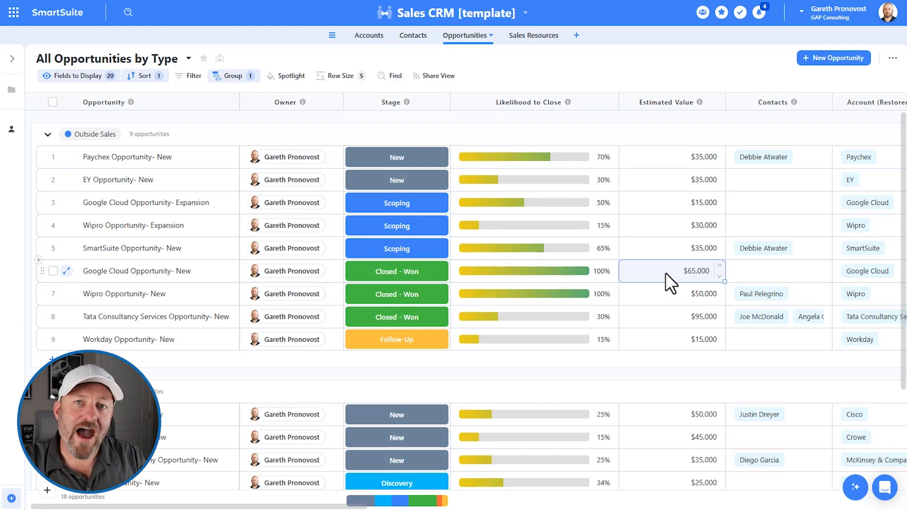